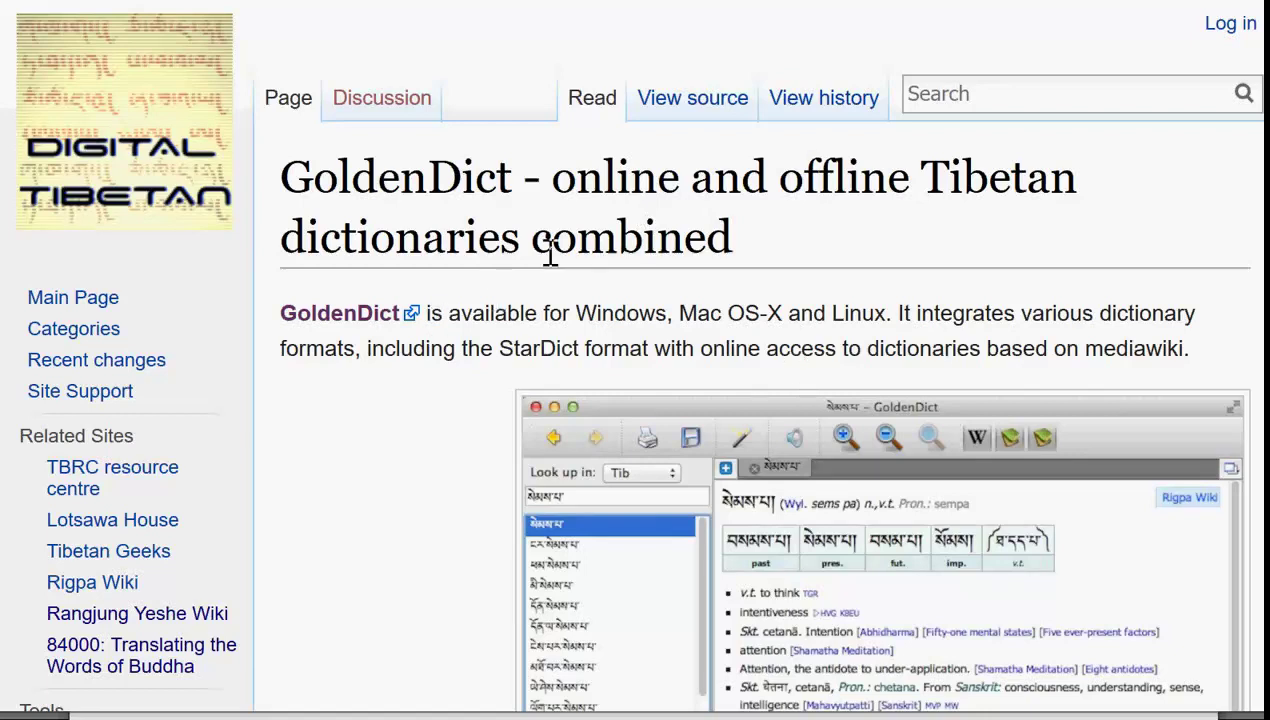
# - Examine the GoldenDict wiki page from its introduction down to the Installation section with the early access builds
pyautogui.scroll(-5, 549, 255)
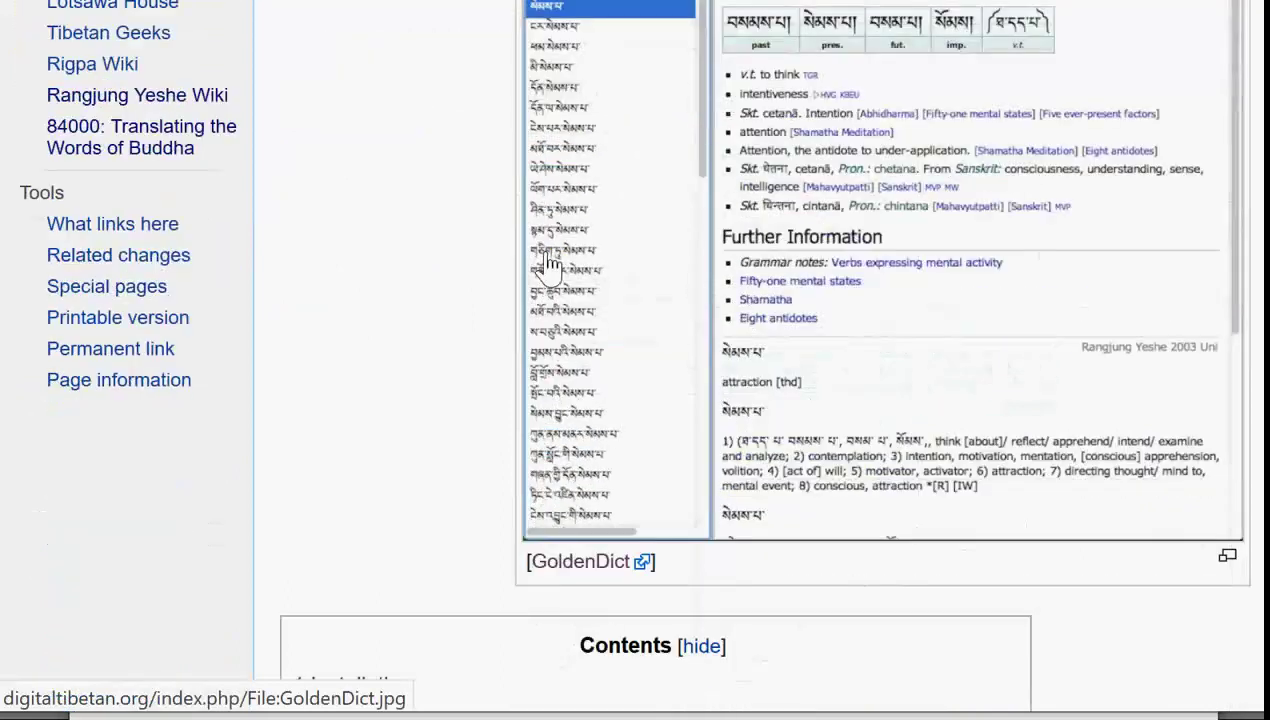
pyautogui.scroll(-5, 549, 262)
pyautogui.scroll(-5, 549, 262)
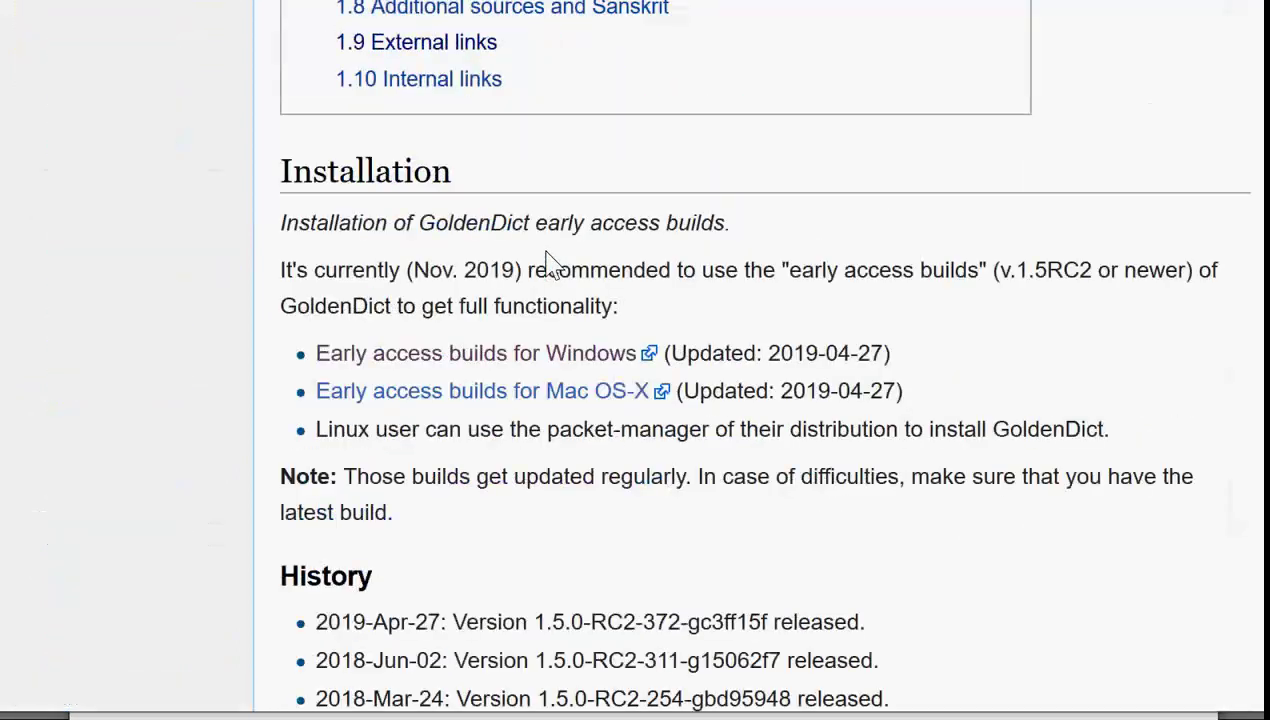
pyautogui.scroll(10, 549, 262)
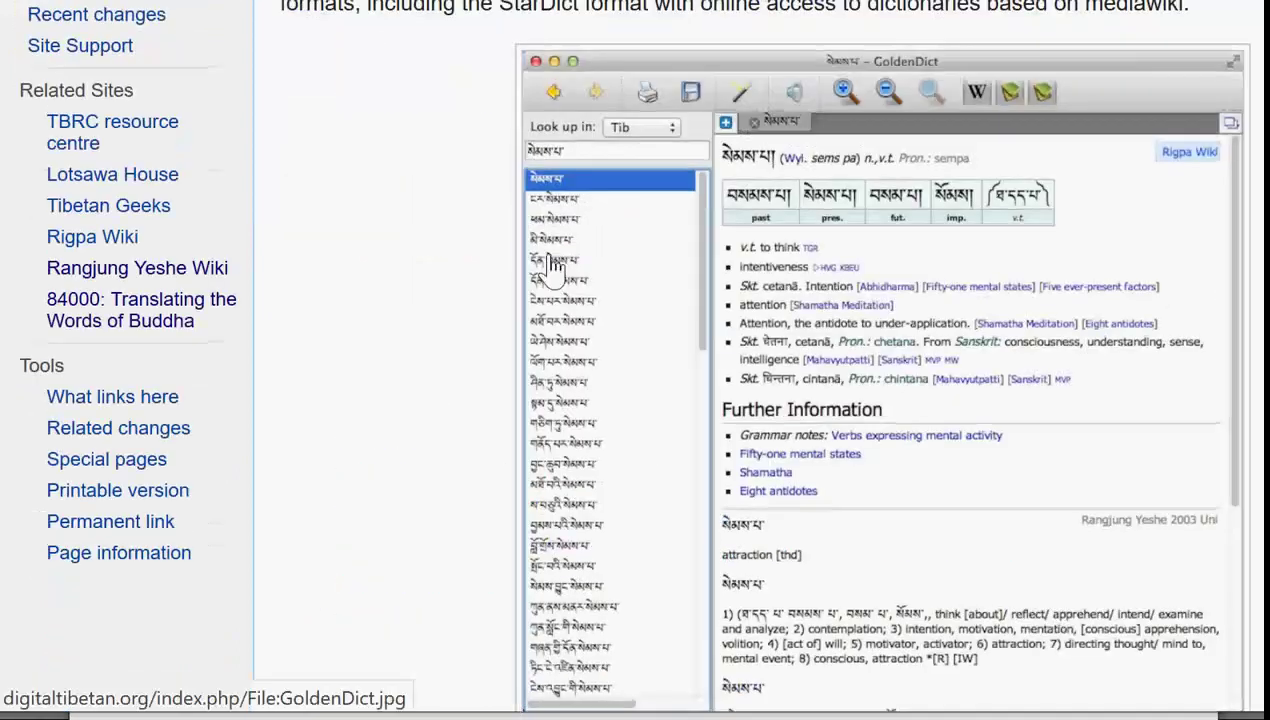
pyautogui.scroll(3, 549, 262)
pyautogui.scroll(-13, 549, 265)
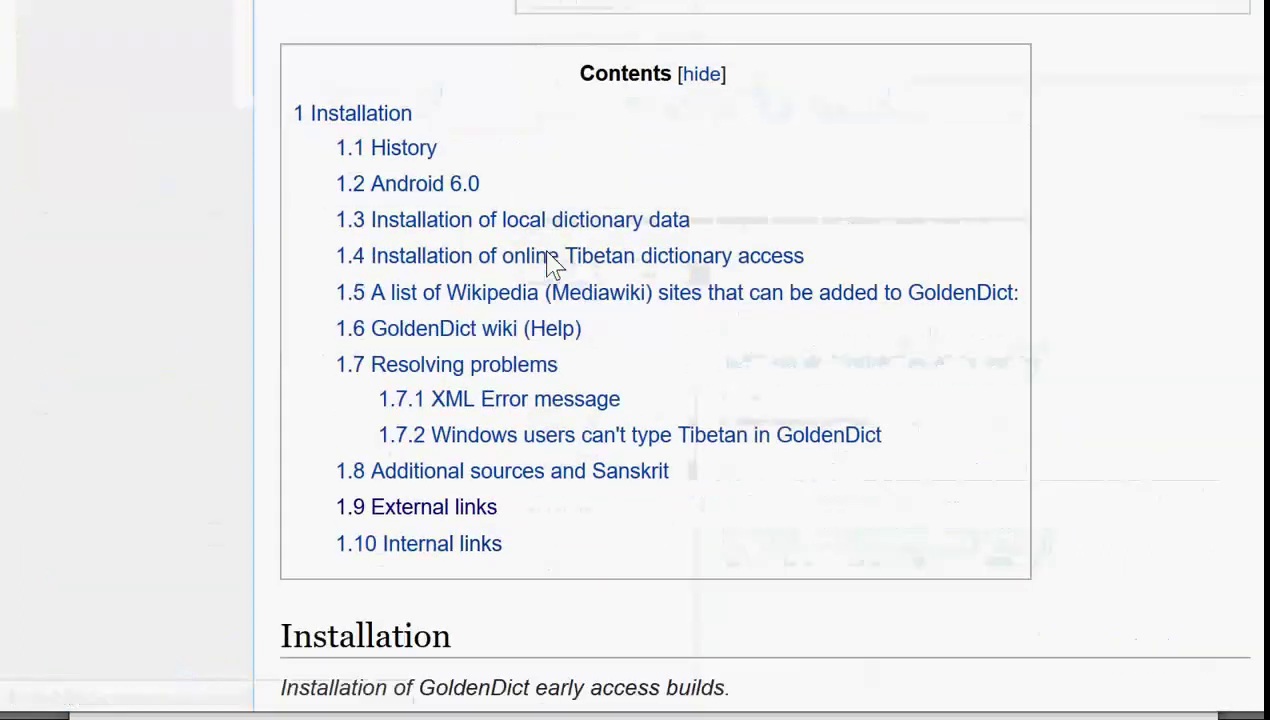
pyautogui.scroll(-1, 549, 264)
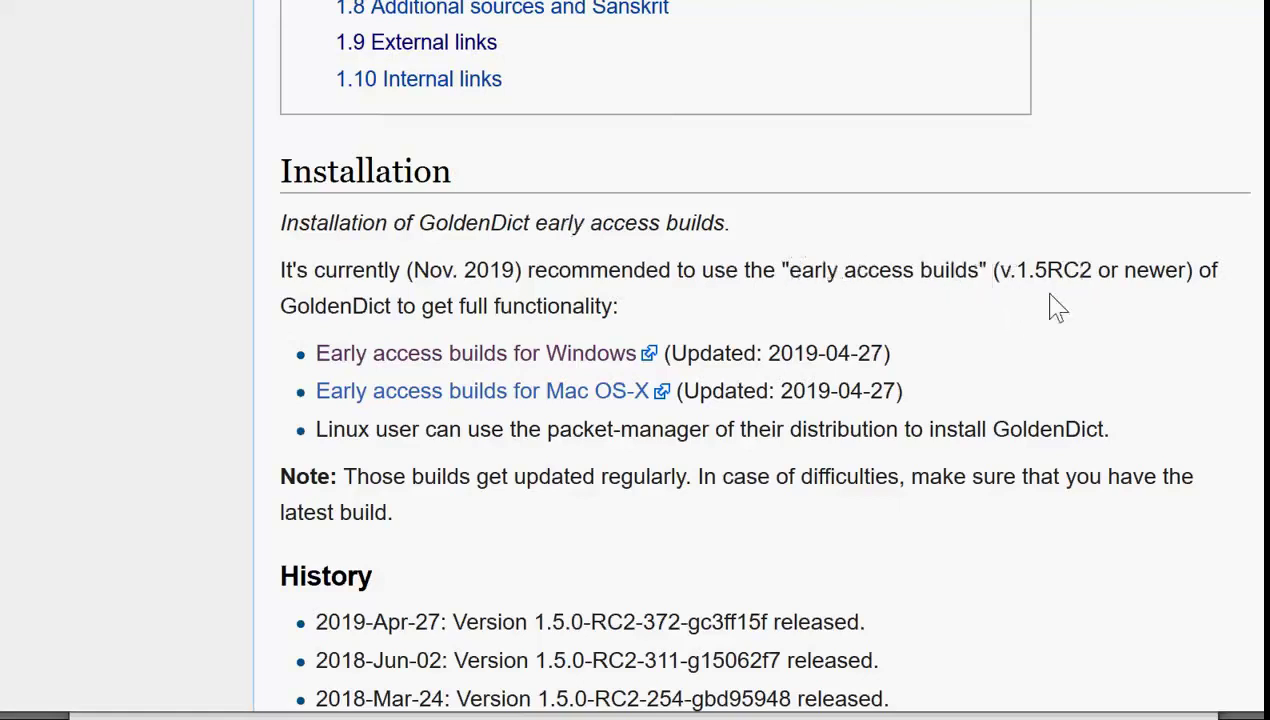
# - View the Windows early access builds download page, then return to the wiki article's beginning
pyautogui.click(540, 356)
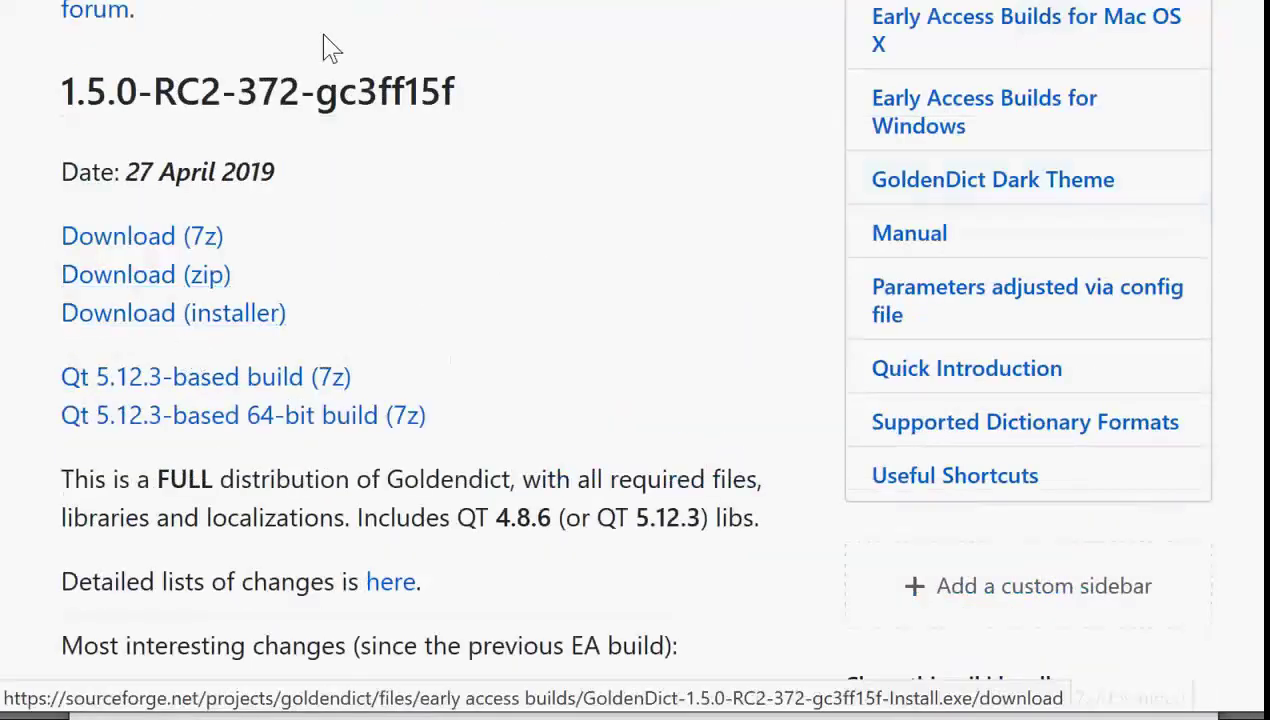
pyautogui.hotkey('alt', 'Left')
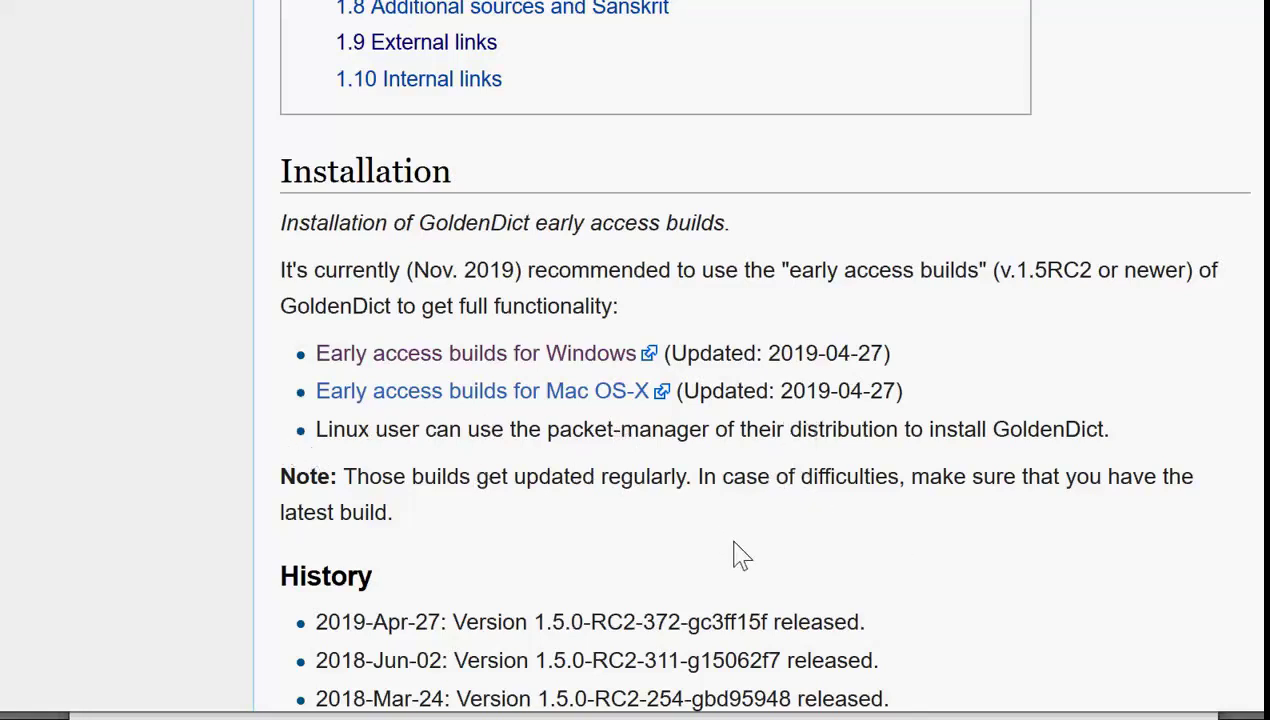
pyautogui.scroll(15, 684, 533)
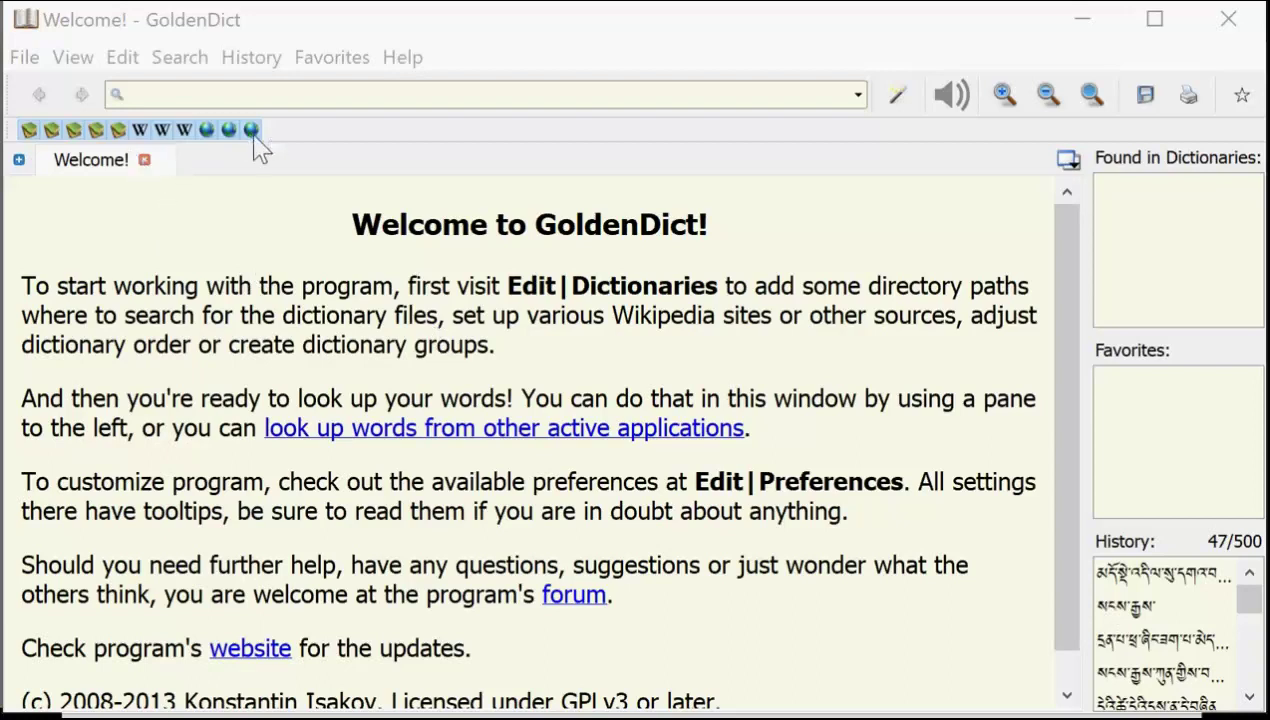
# - In GoldenDict, look up the Tibetan word སངས་རྒྱས་ across the enabled dictionaries
pyautogui.click(29, 135)
pyautogui.click(29, 133)
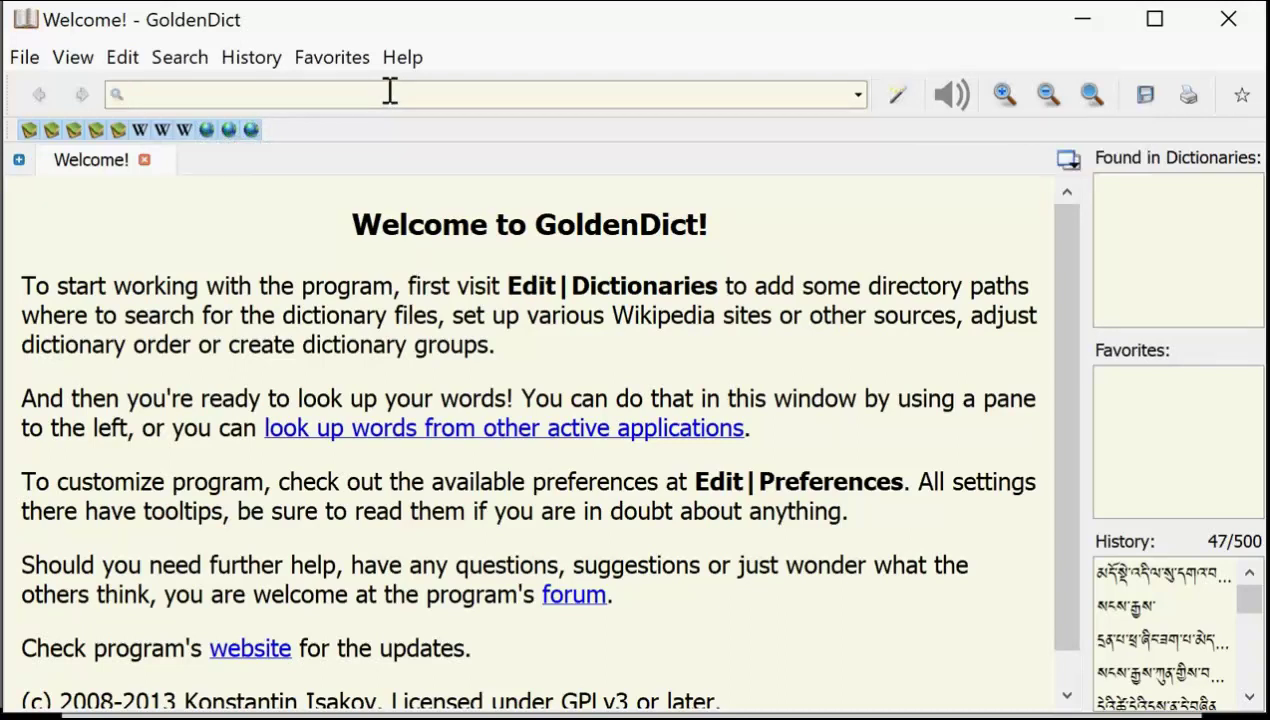
pyautogui.write('ཤ')
pyautogui.write('ངས་ར')
pyautogui.write('ྒྱས་')
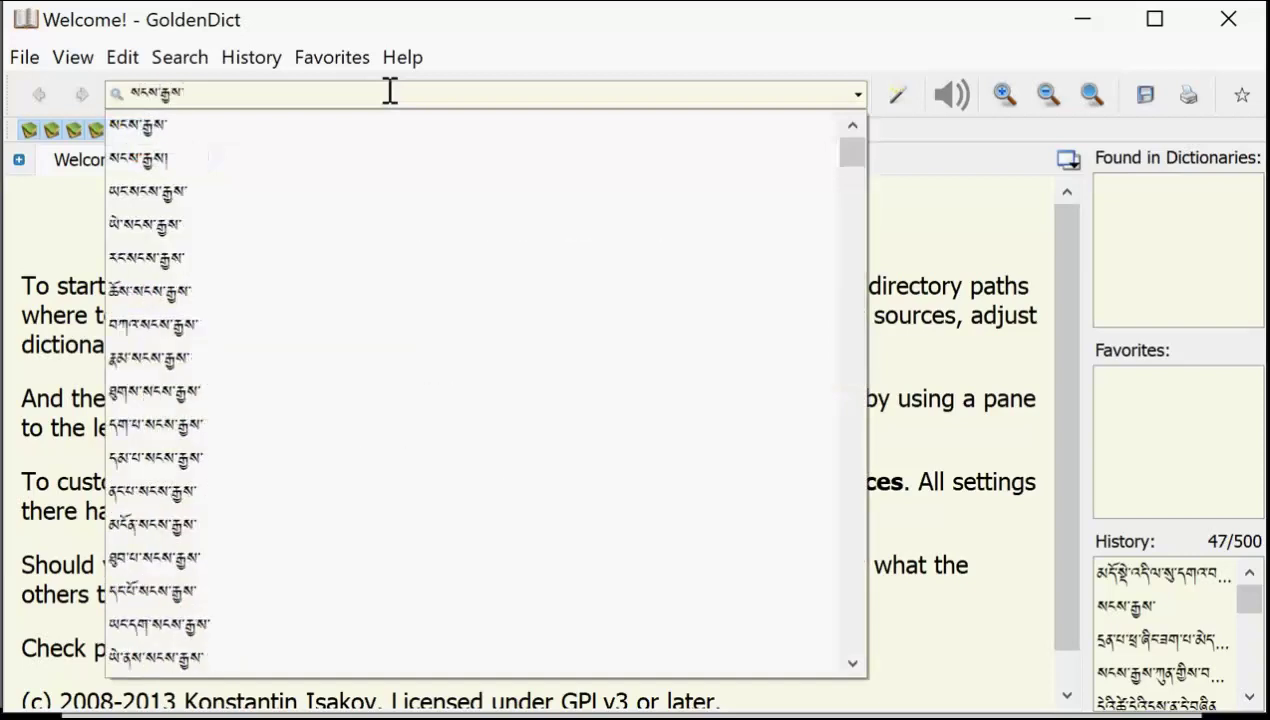
pyautogui.press('Return')
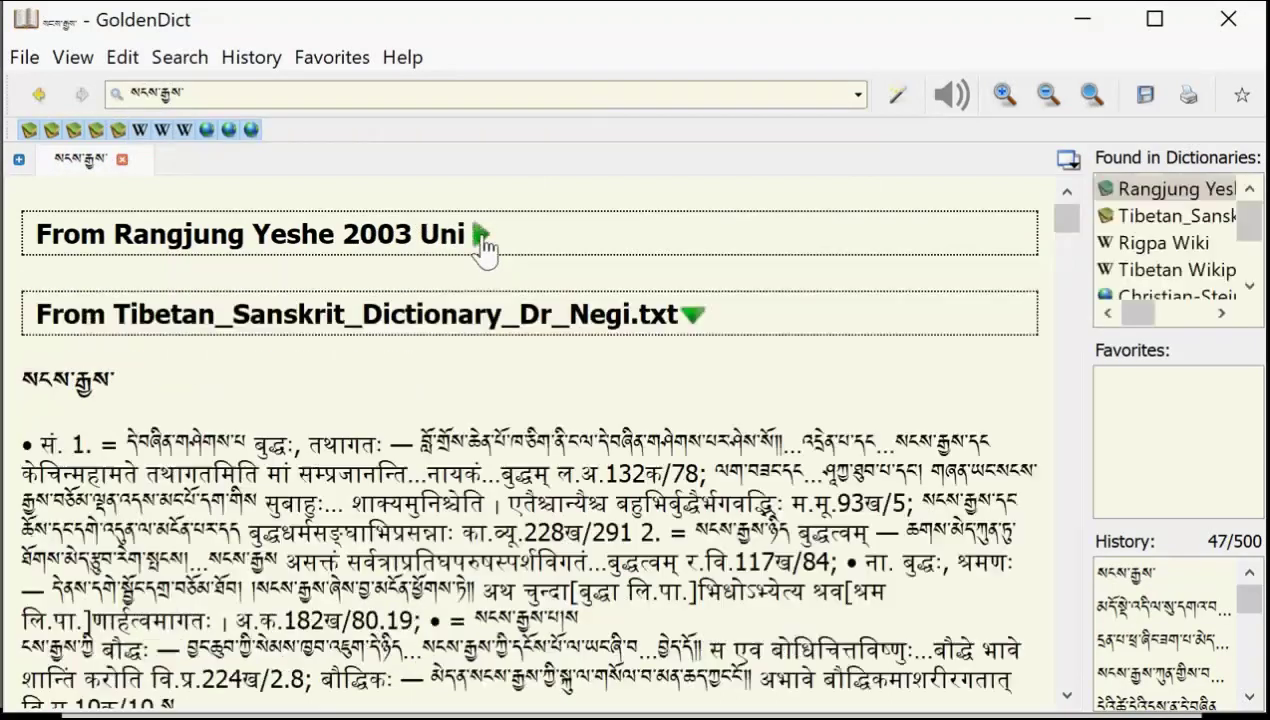
# - Collapse the expanded result sections from Negi's Tibetan-Sanskrit dictionary, Rigpa Wiki, Tibetan Wikipedia, Christian-Steinert, THLib Other and THLib Tool
pyautogui.click(691, 317)
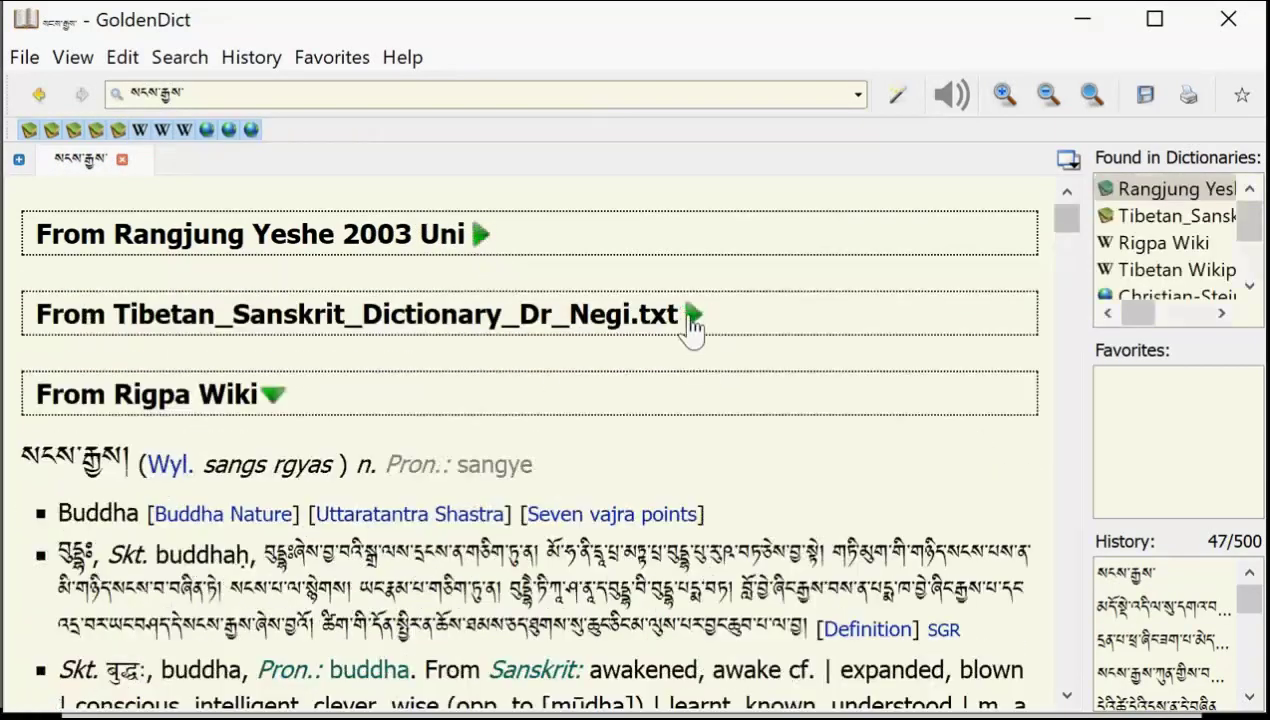
pyautogui.click(274, 396)
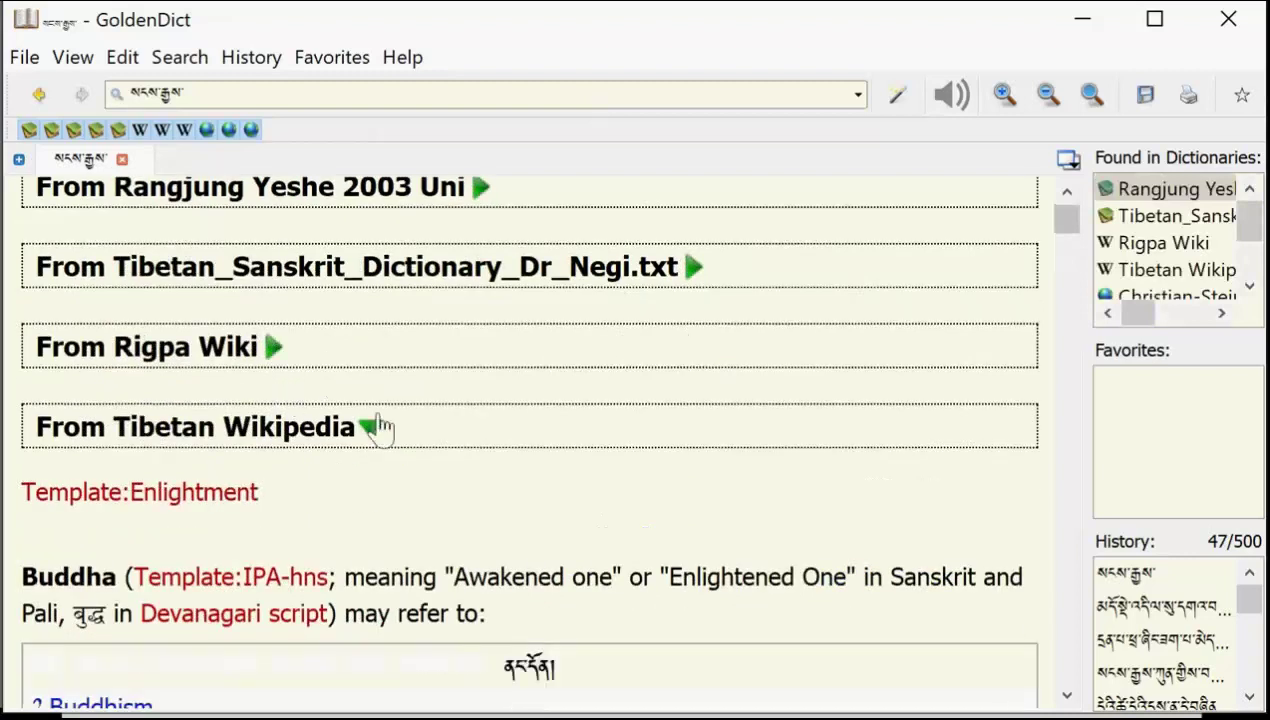
pyautogui.click(371, 430)
pyautogui.scroll(-1, 300, 400)
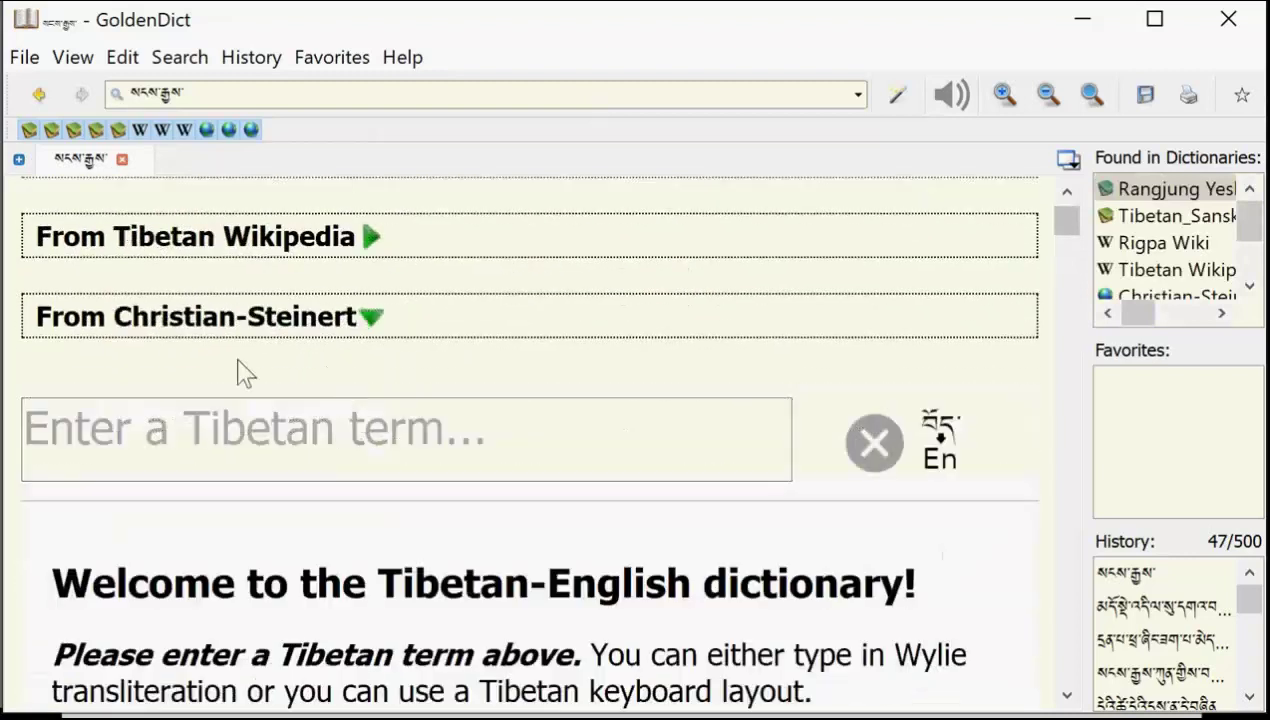
pyautogui.scroll(-3, 357, 408)
pyautogui.scroll(3, 357, 395)
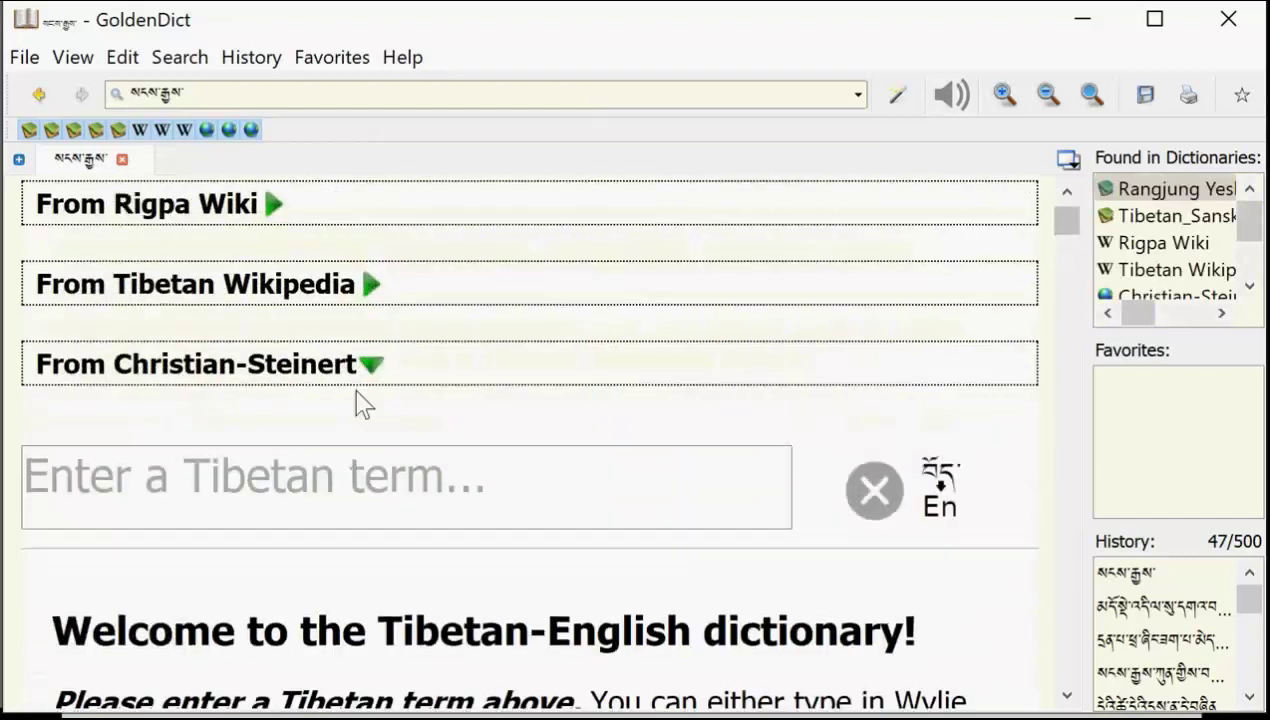
pyautogui.click(371, 366)
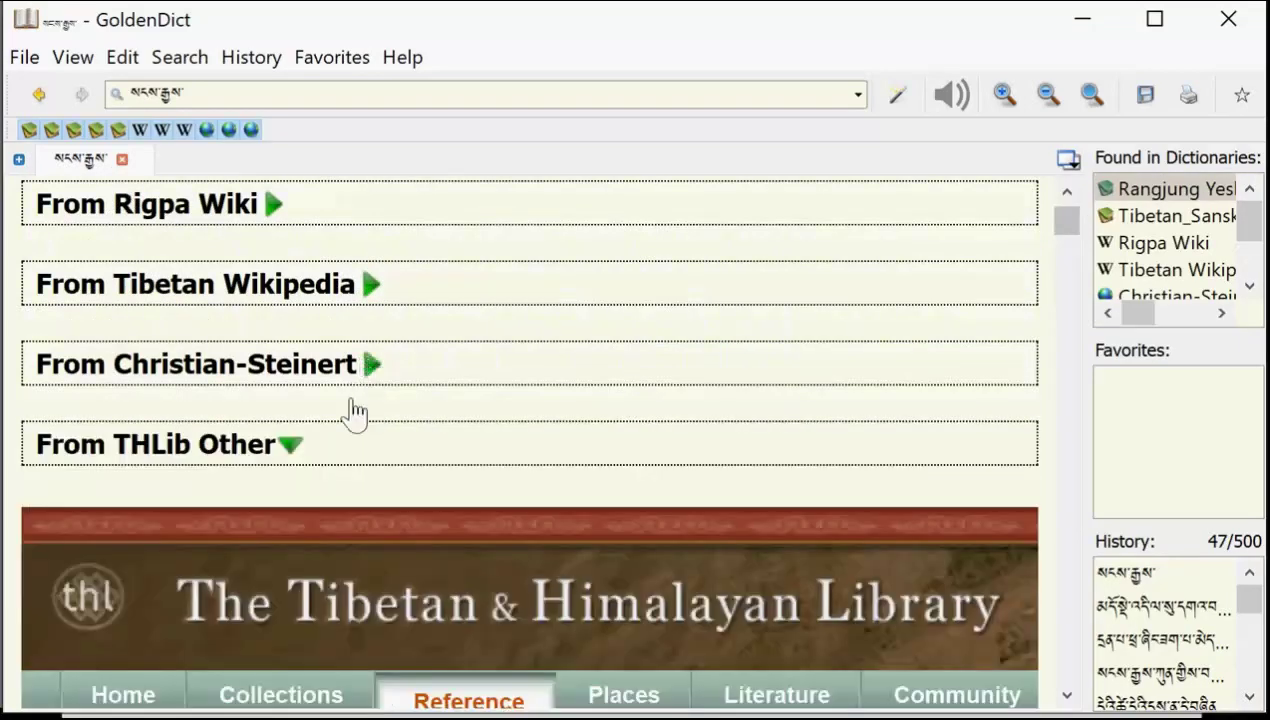
pyautogui.click(292, 398)
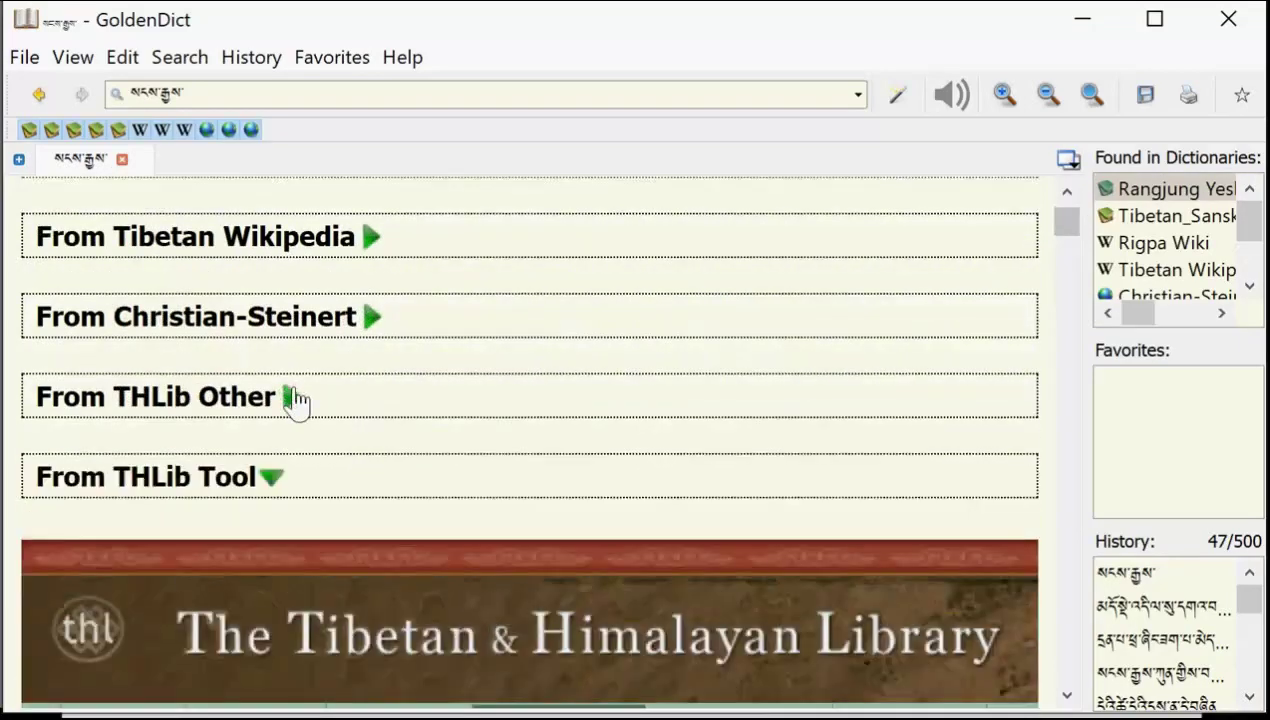
pyautogui.click(273, 479)
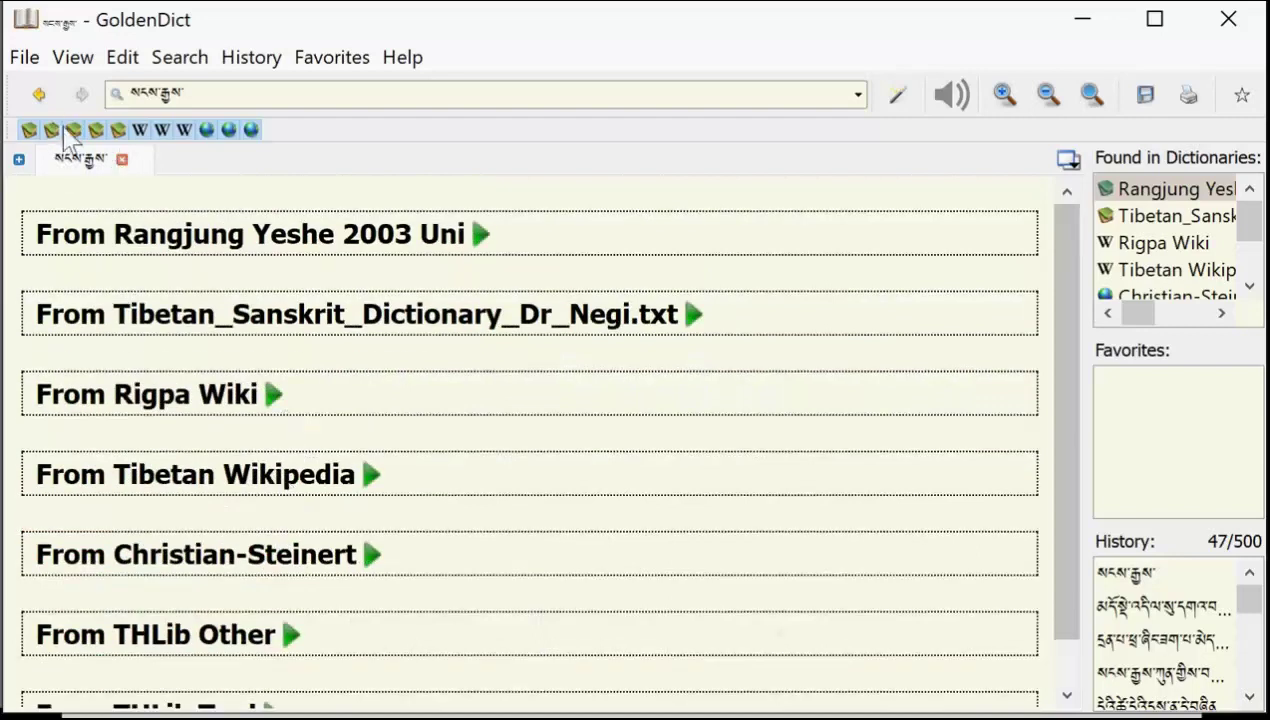
# - Disable every dictionary except the first one, 84000-TMs-12-20-2020.txt
pyautogui.click(51, 130)
pyautogui.click(120, 131)
pyautogui.click(140, 131)
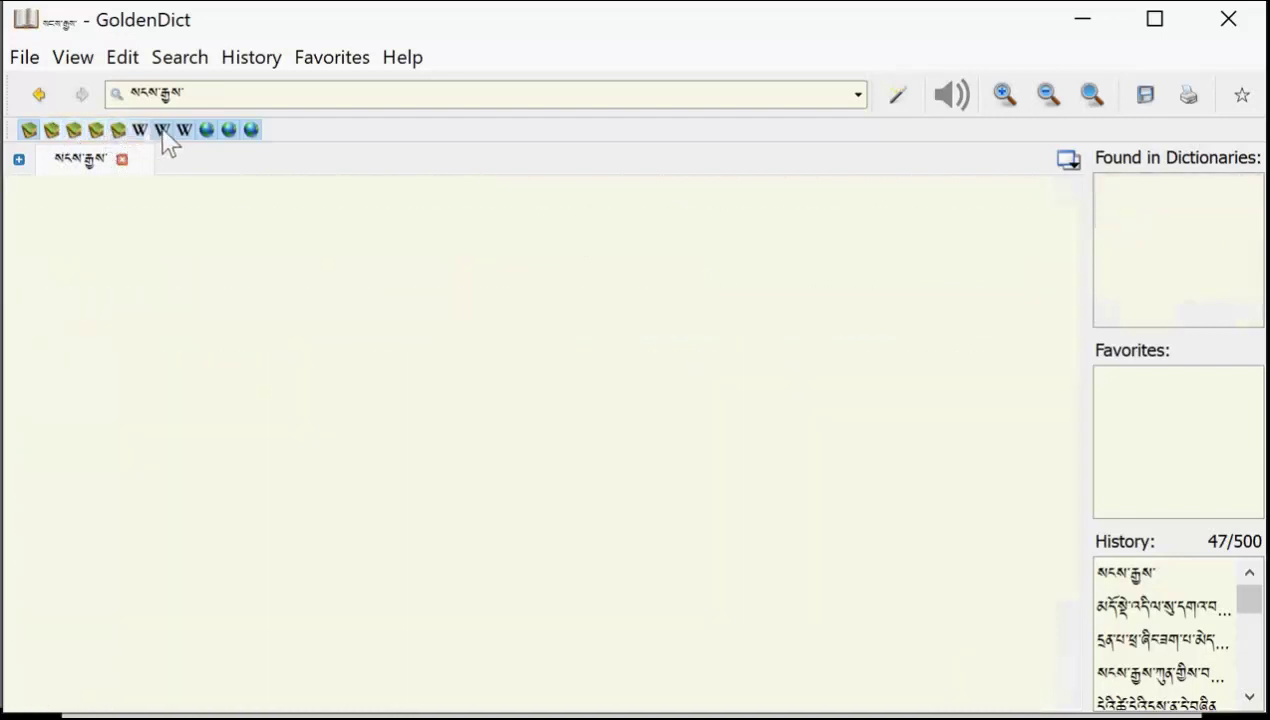
pyautogui.click(184, 131)
pyautogui.click(229, 131)
pyautogui.click(251, 130)
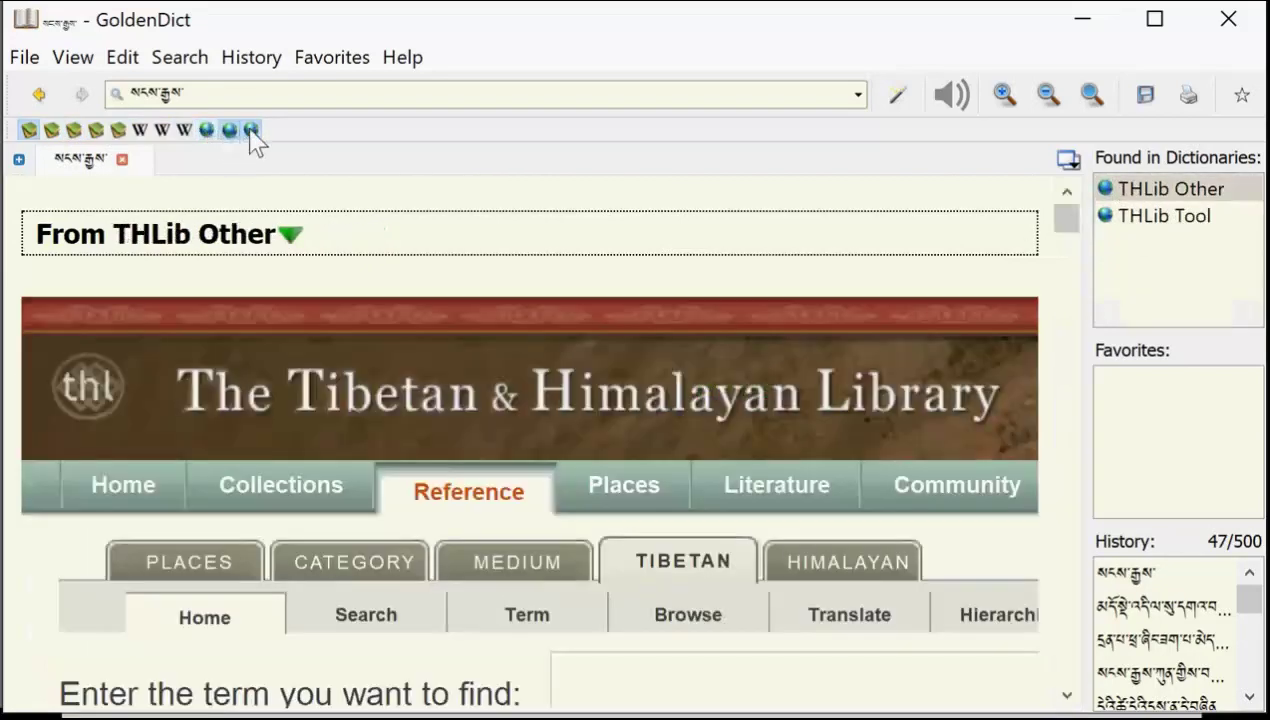
pyautogui.click(229, 131)
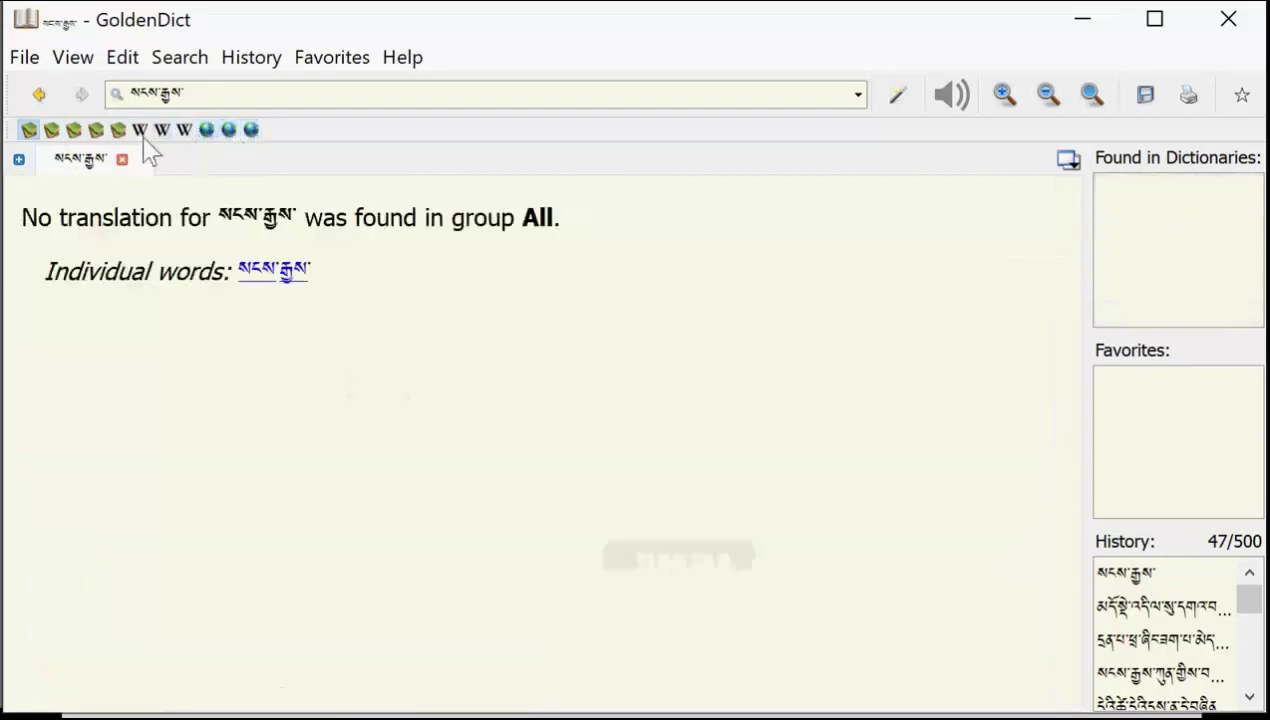
# - Shorten the search term to སངས་རྒྱས by removing its trailing tsheg
pyautogui.click(251, 93)
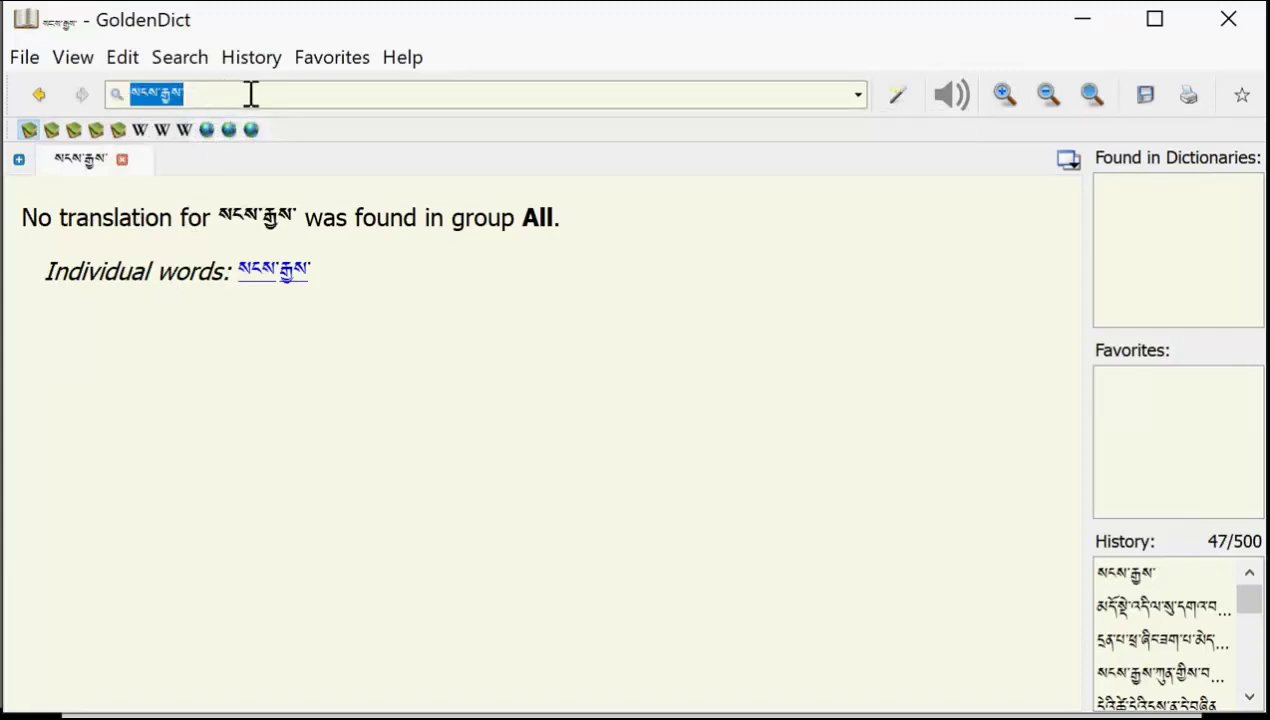
pyautogui.click(251, 93)
pyautogui.press('BackSpace')
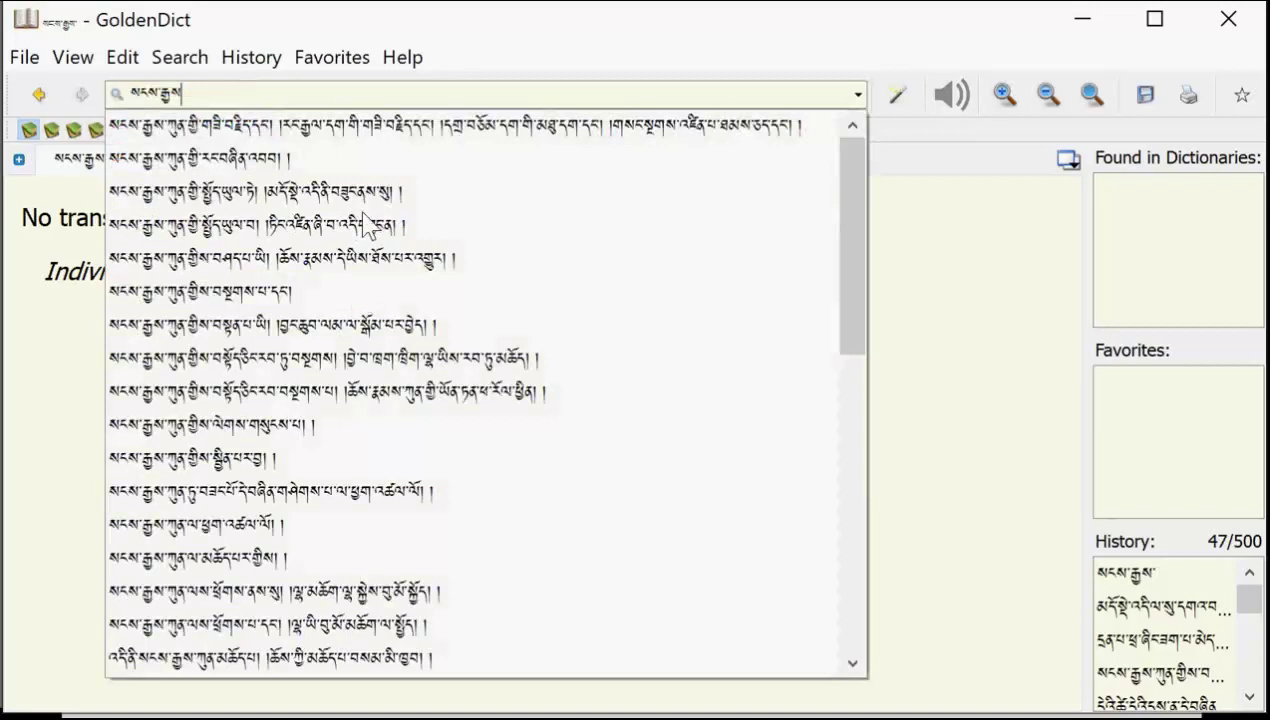
# - Browse the matching phrases and open the entry དེ་བཞིན་གཤེགས་པ་དགྲ་བཅོམ་པ་ཡང་དག་པར་རྫོགས་པའི་སངས་རྒྱས།
pyautogui.scroll(-5, 370, 225)
pyautogui.scroll(4, 370, 225)
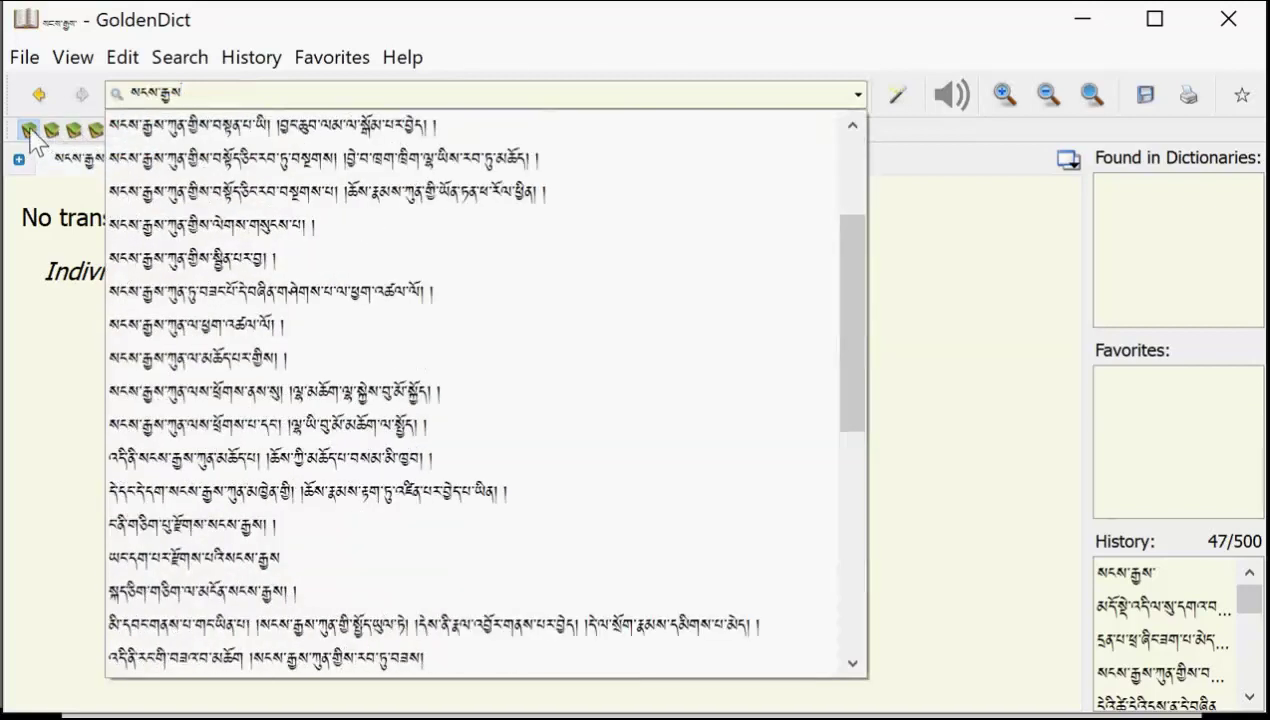
pyautogui.scroll(2, 441, 296)
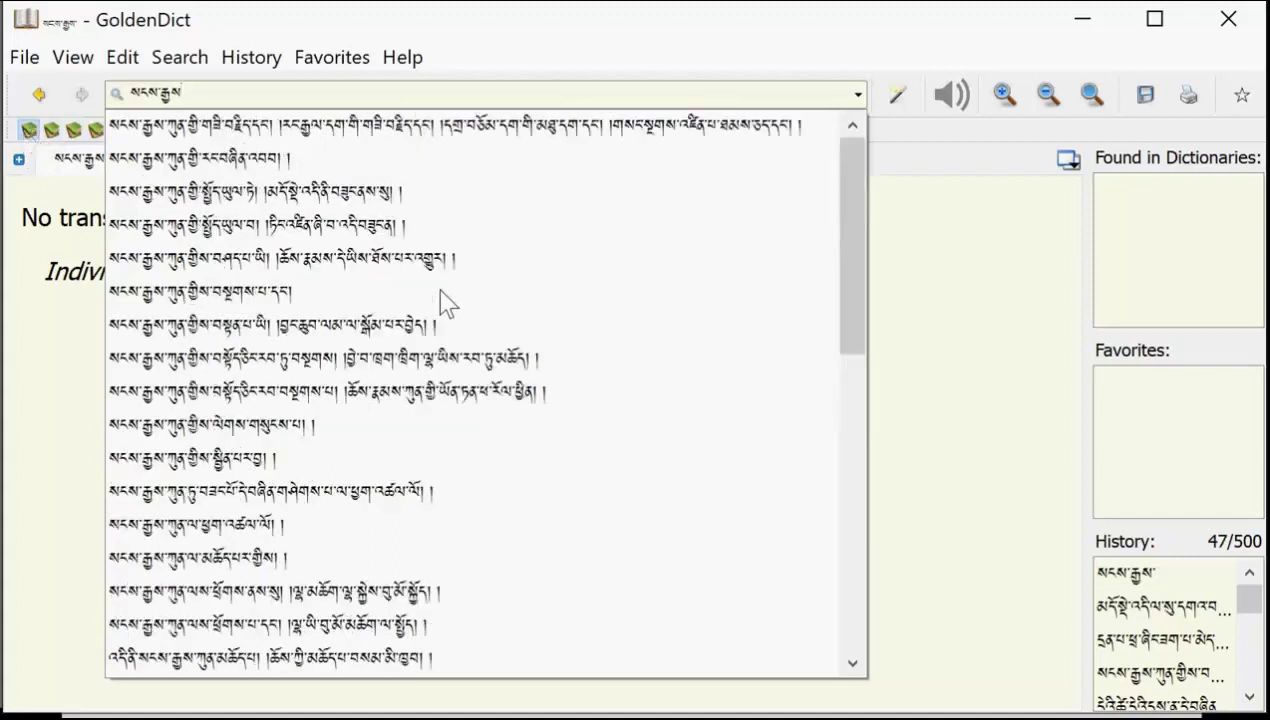
pyautogui.scroll(-8, 441, 296)
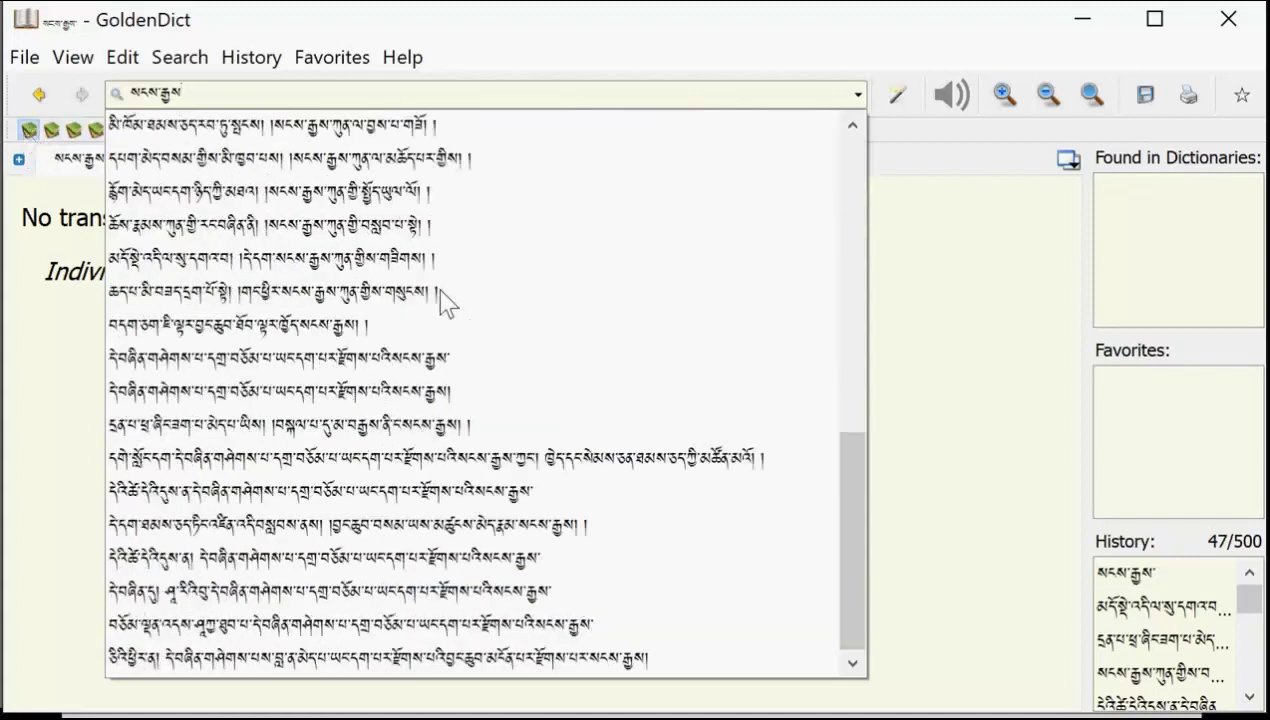
pyautogui.scroll(8, 437, 288)
pyautogui.scroll(-7, 437, 288)
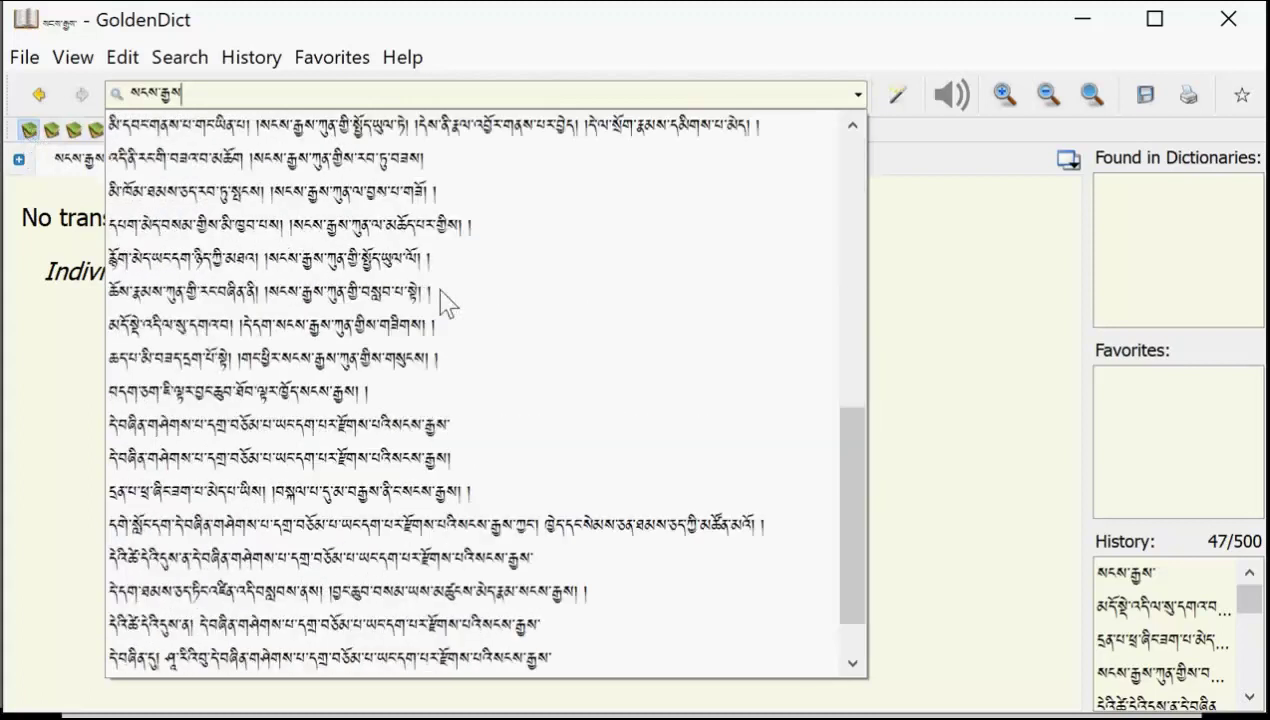
pyautogui.click(364, 473)
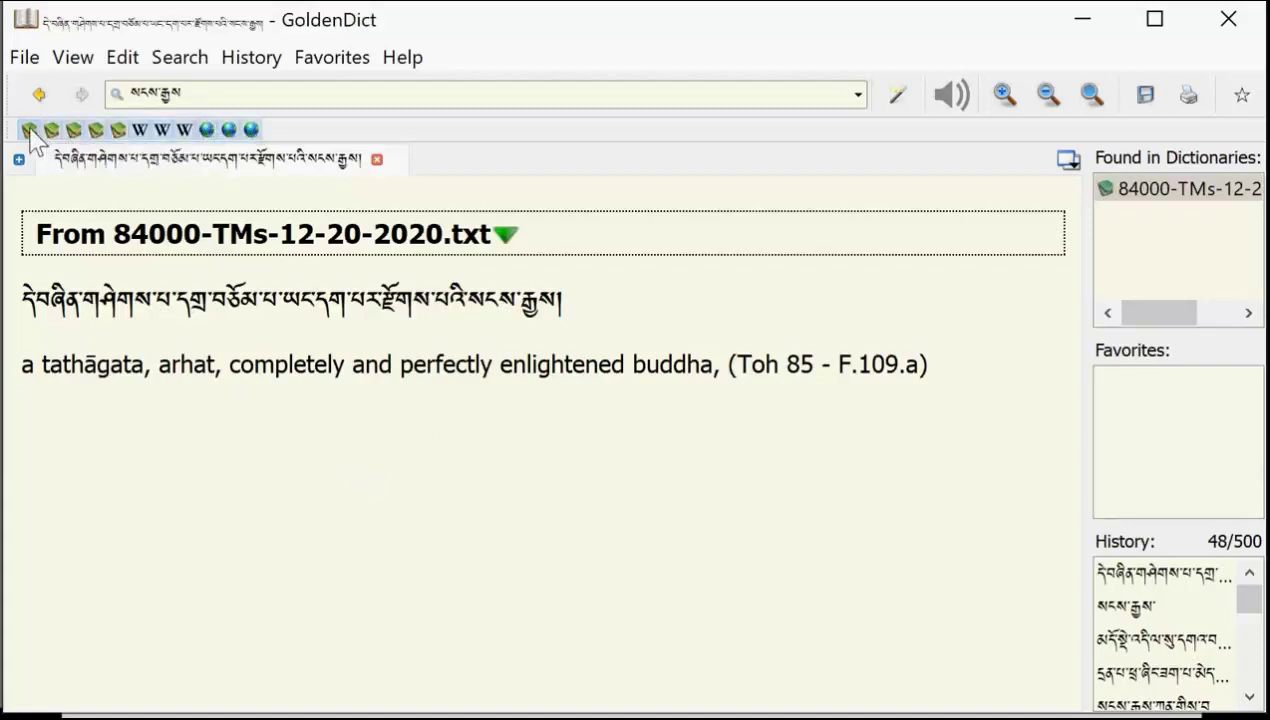
# - Examine the supported local dictionary formats in the GoldenDict reference, then close the reference
pyautogui.click(412, 62)
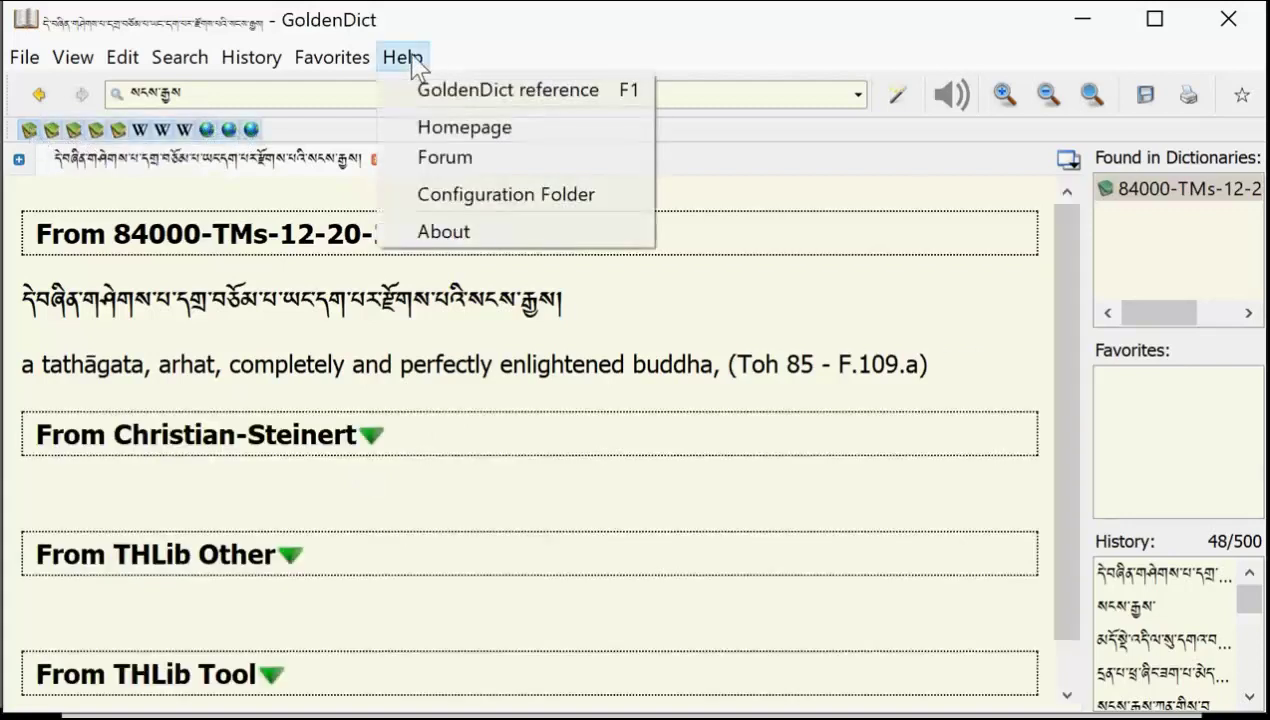
pyautogui.click(492, 91)
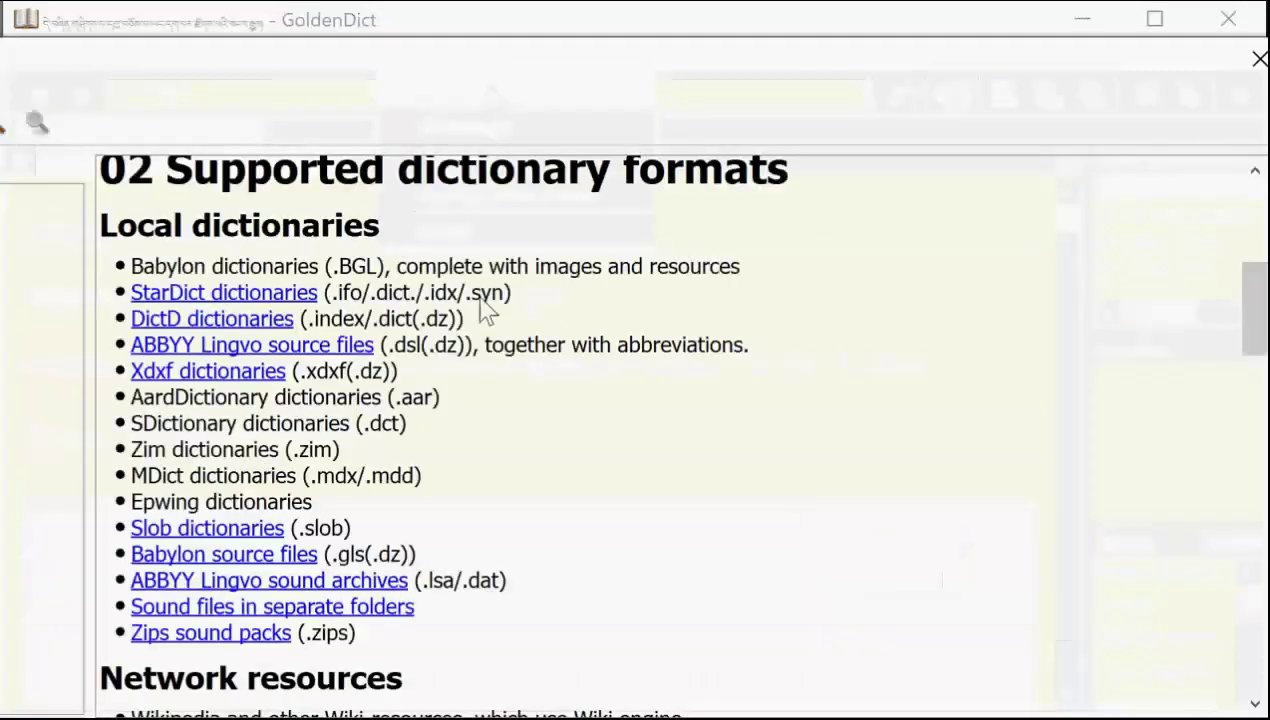
pyautogui.scroll(5, 483, 410)
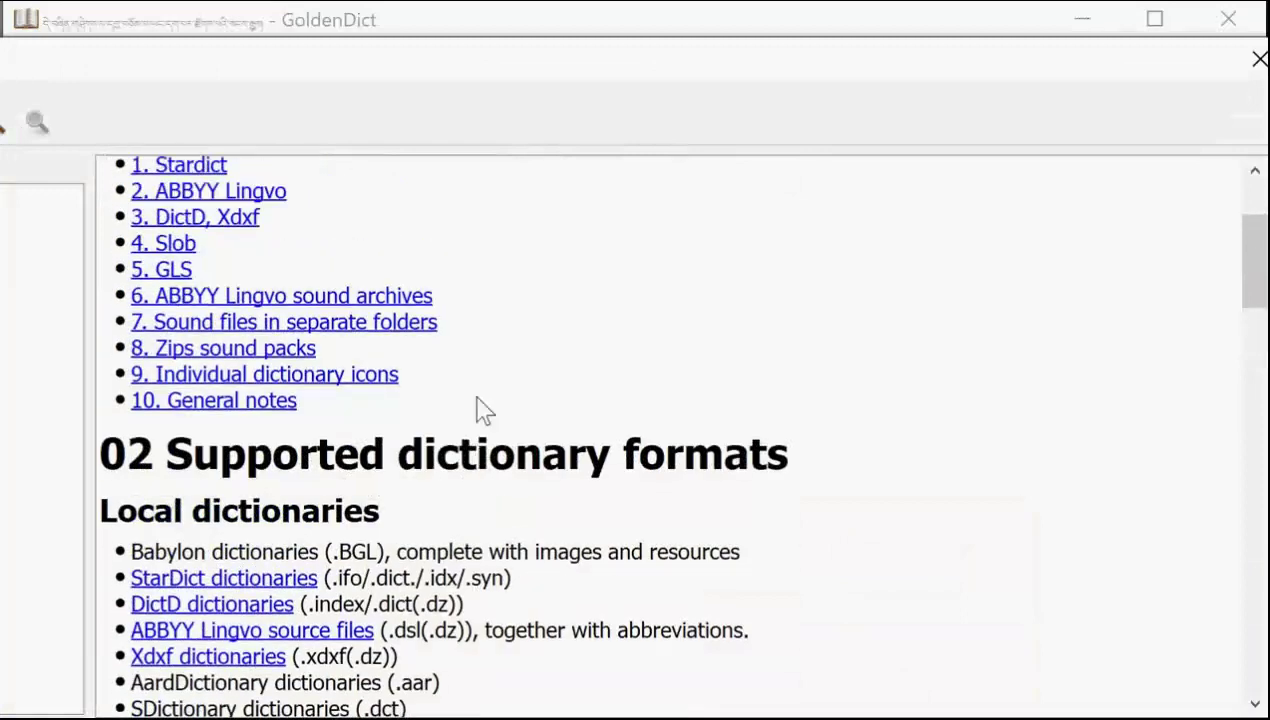
pyautogui.hotkey('alt', 'Left')
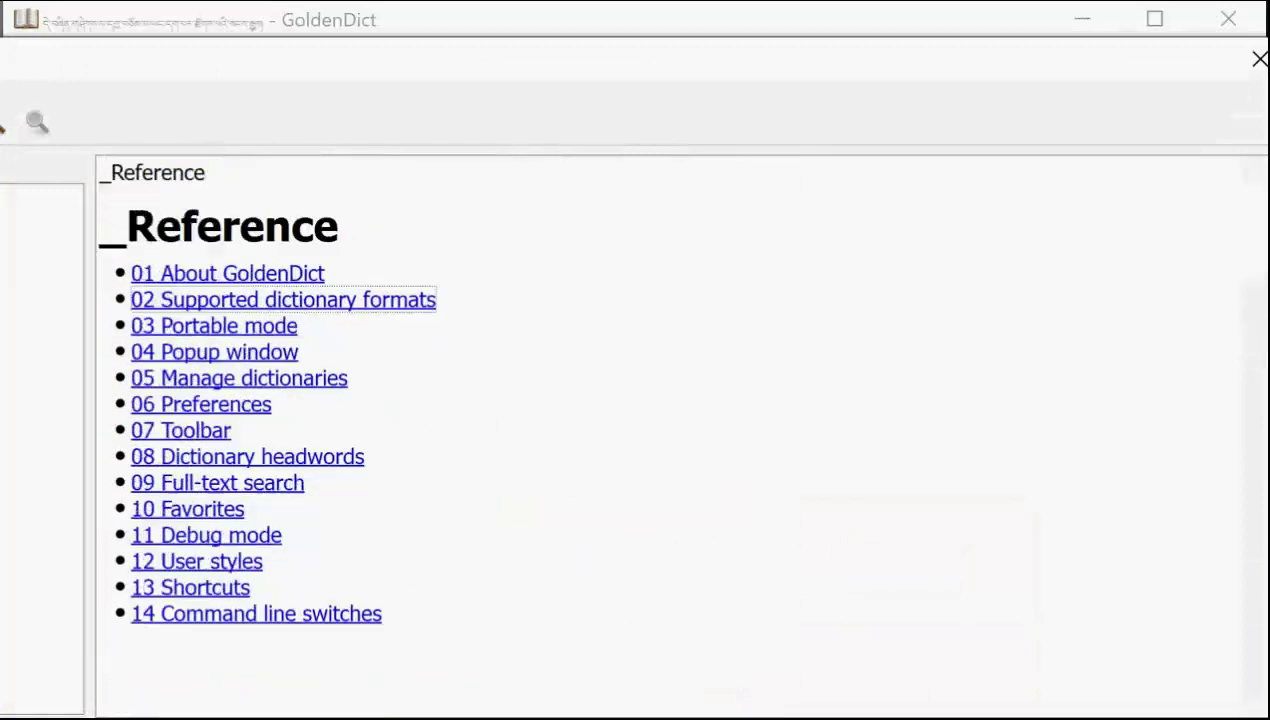
pyautogui.click(245, 303)
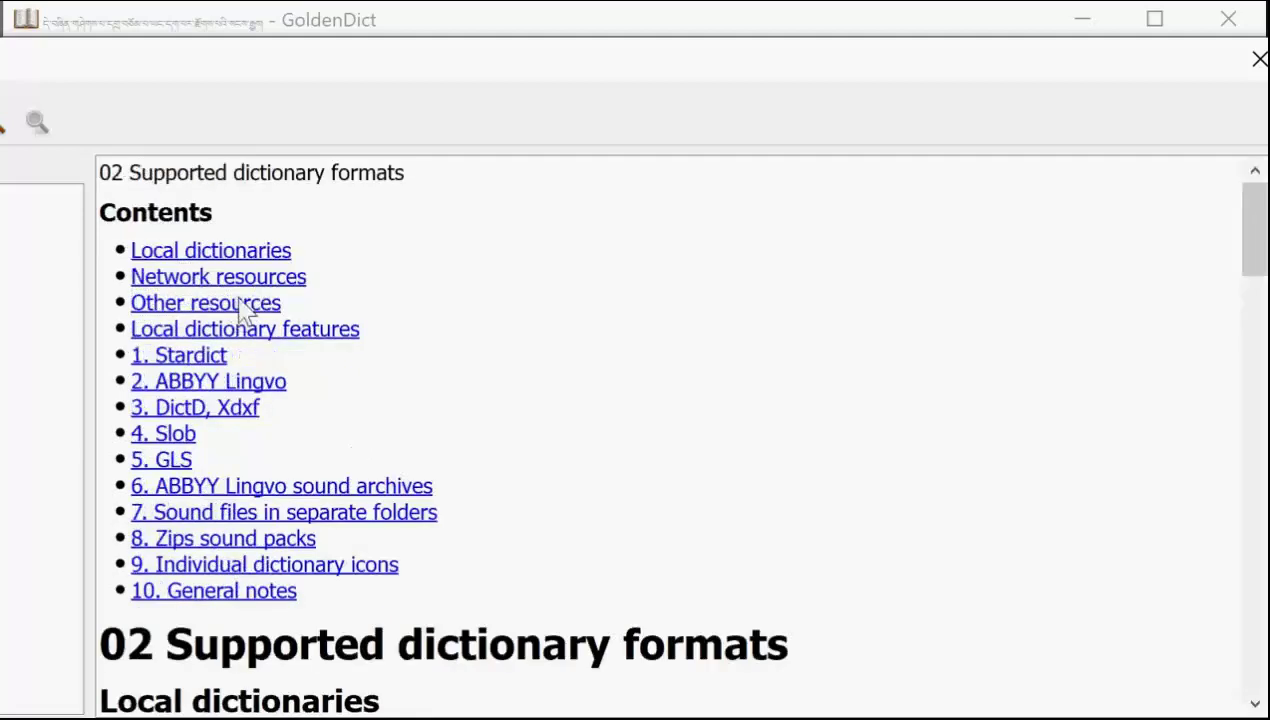
pyautogui.scroll(-5, 240, 308)
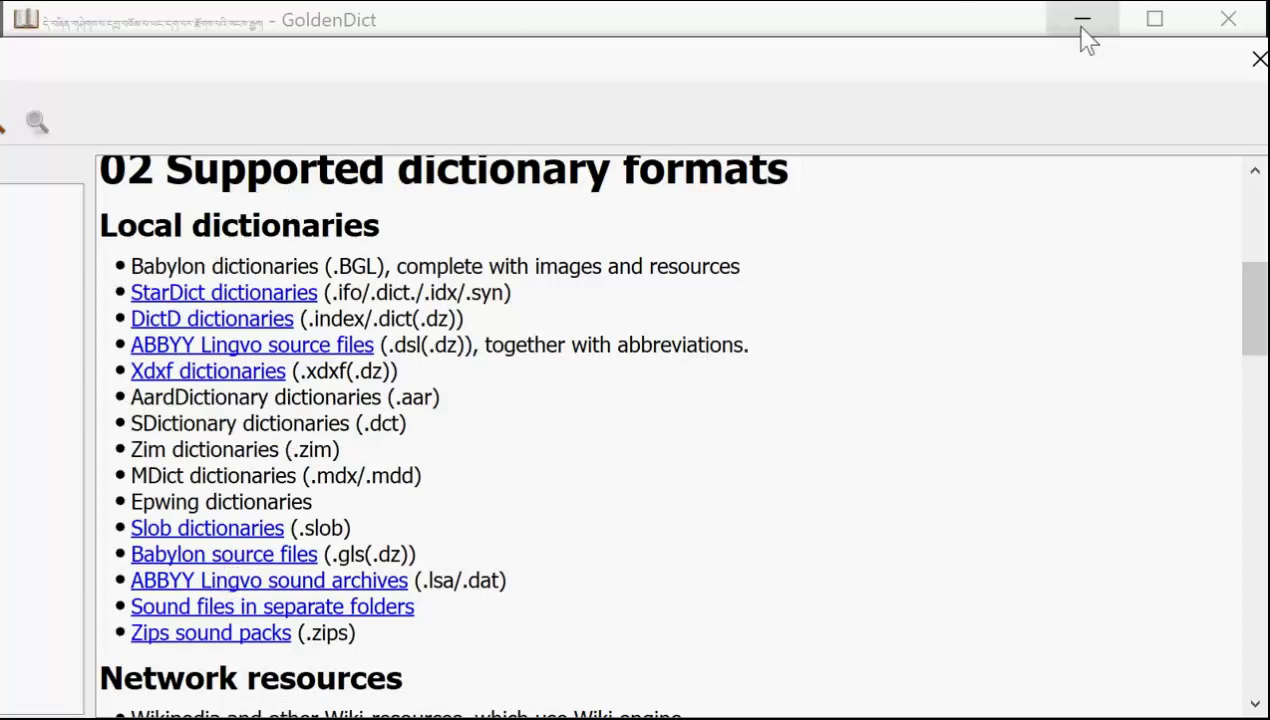
pyautogui.click(1254, 60)
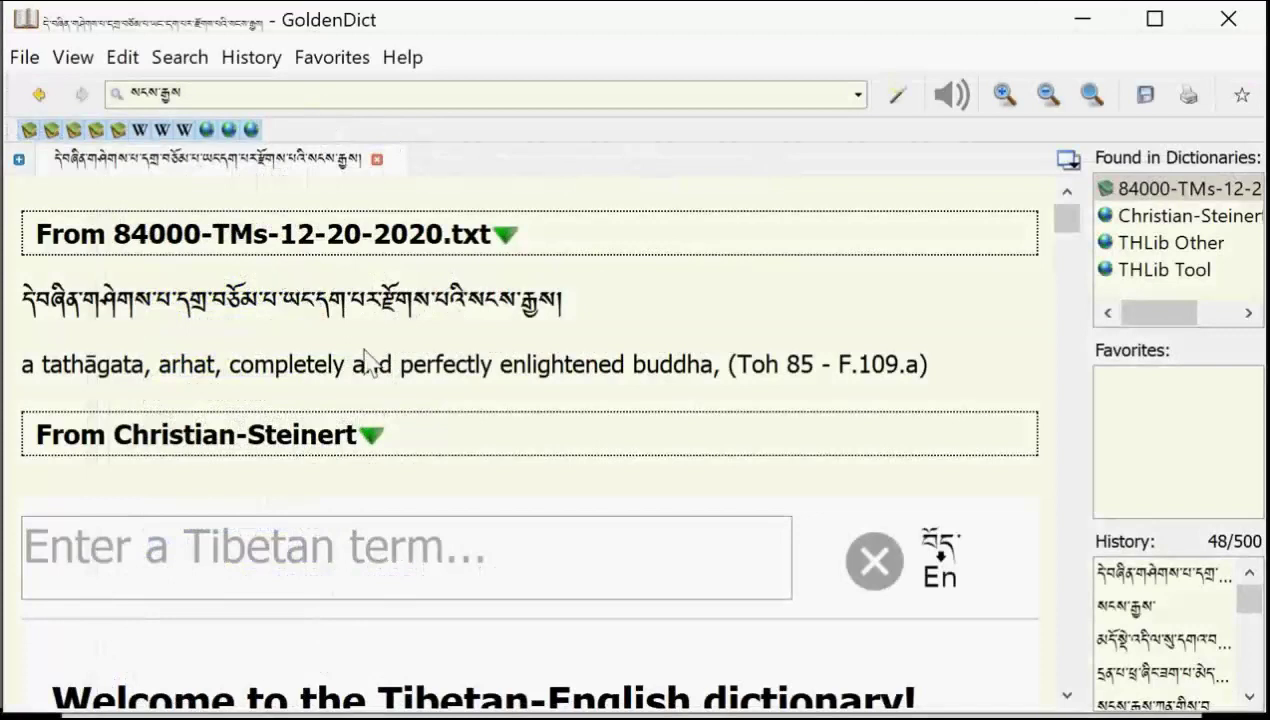
# - Open the dictionary sources and examine the local file paths, including the Tibetan Resources\Goldendict folder
pyautogui.click(133, 66)
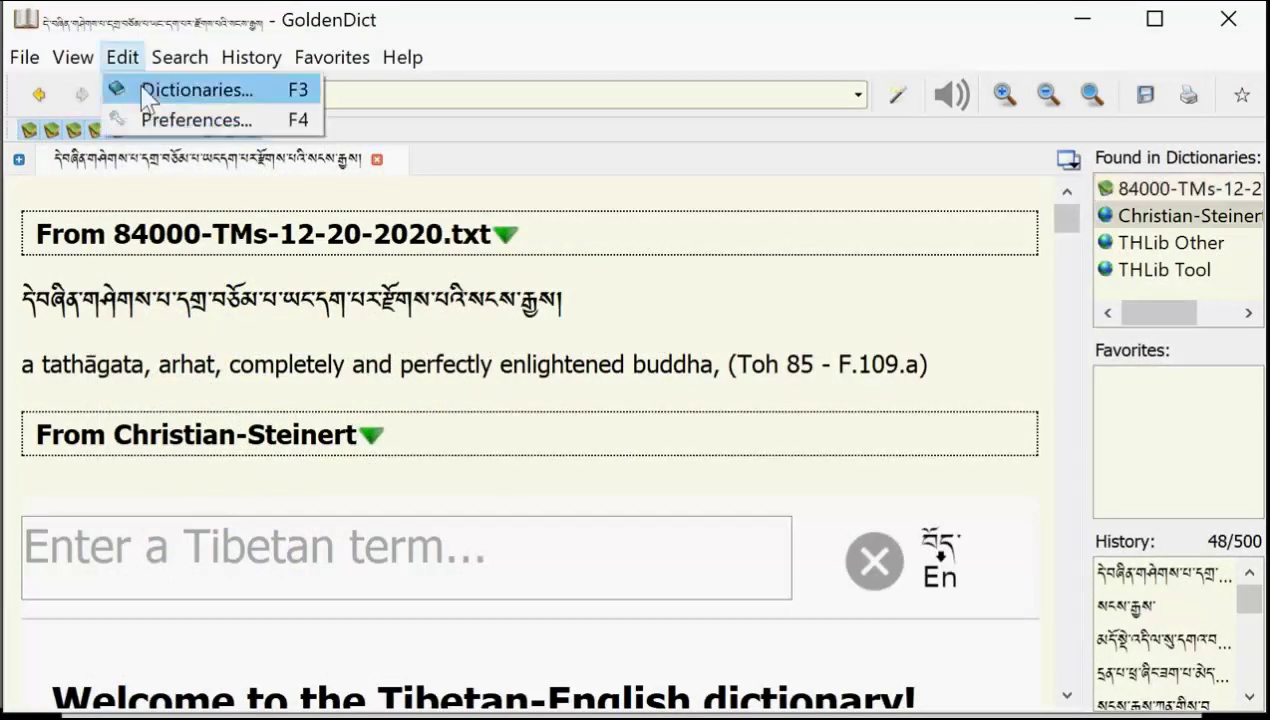
pyautogui.click(143, 92)
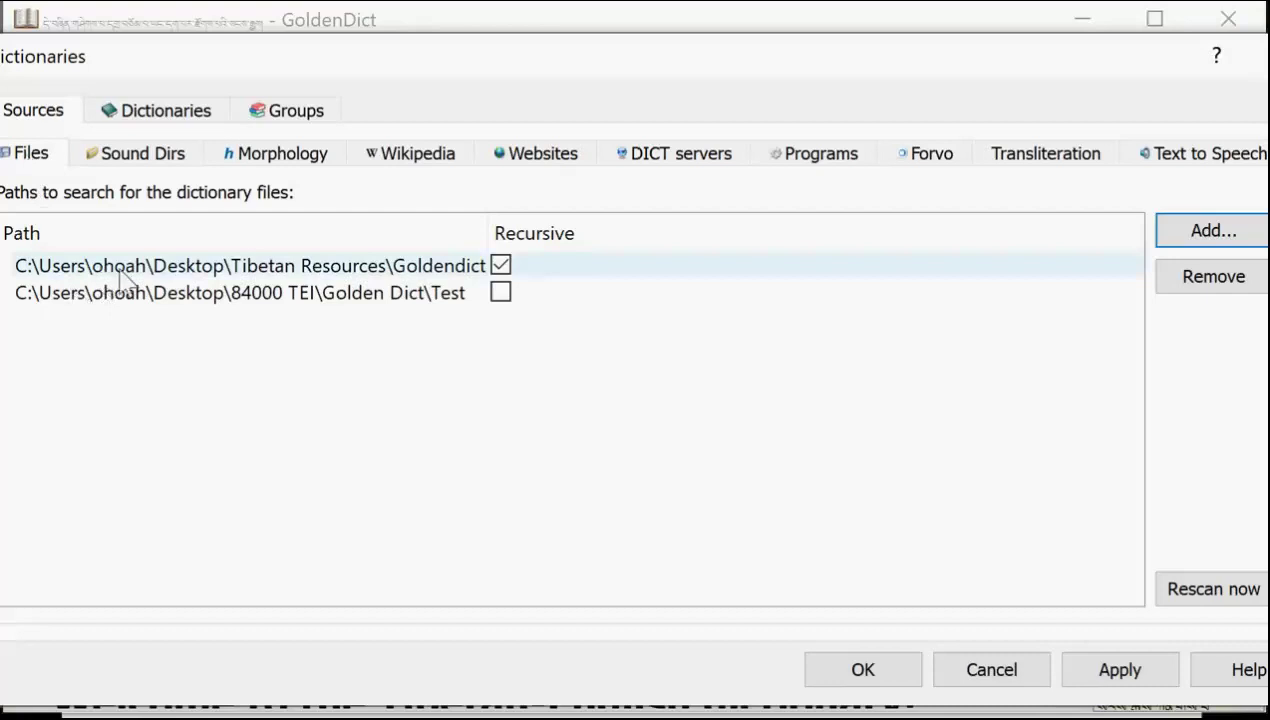
pyautogui.click(720, 298)
pyautogui.click(425, 272)
pyautogui.click(1185, 584)
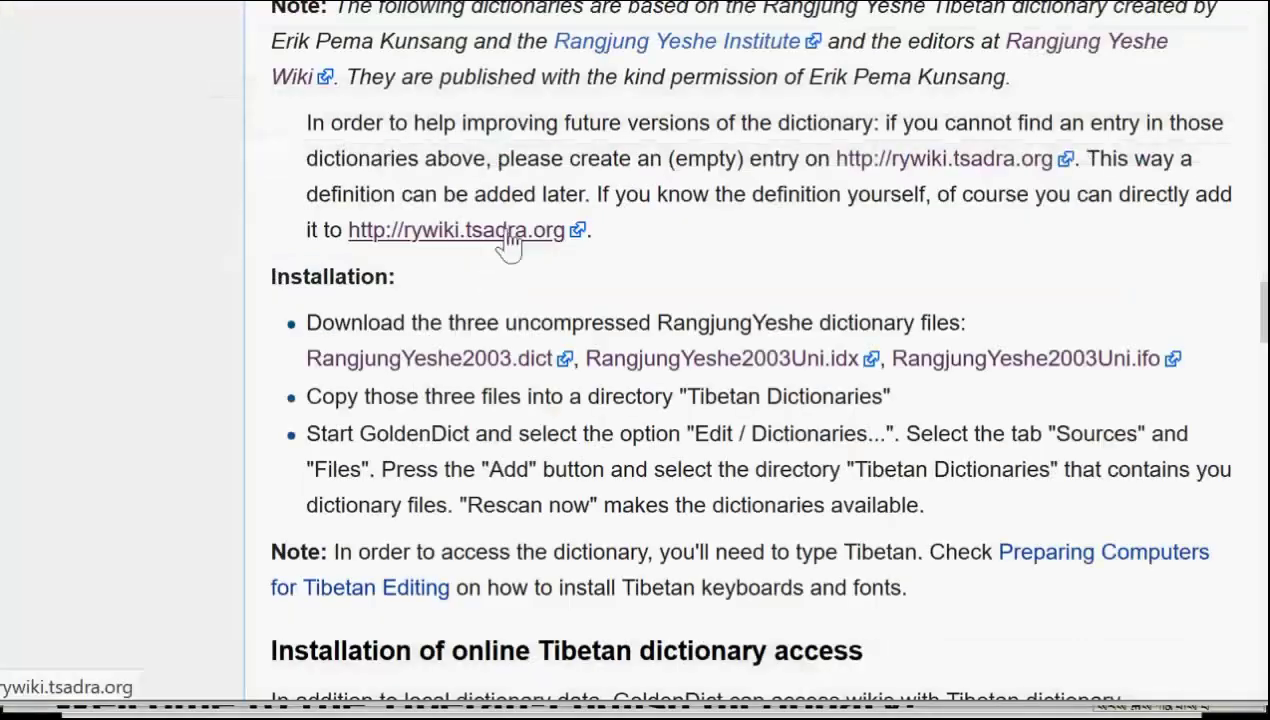
# - Find the Rangjung Yeshe installation instructions on the Digital Tibetan page and bring up the link options for RangjungYeshe2003.dict
pyautogui.scroll(-5, 510, 247)
pyautogui.scroll(15, 510, 245)
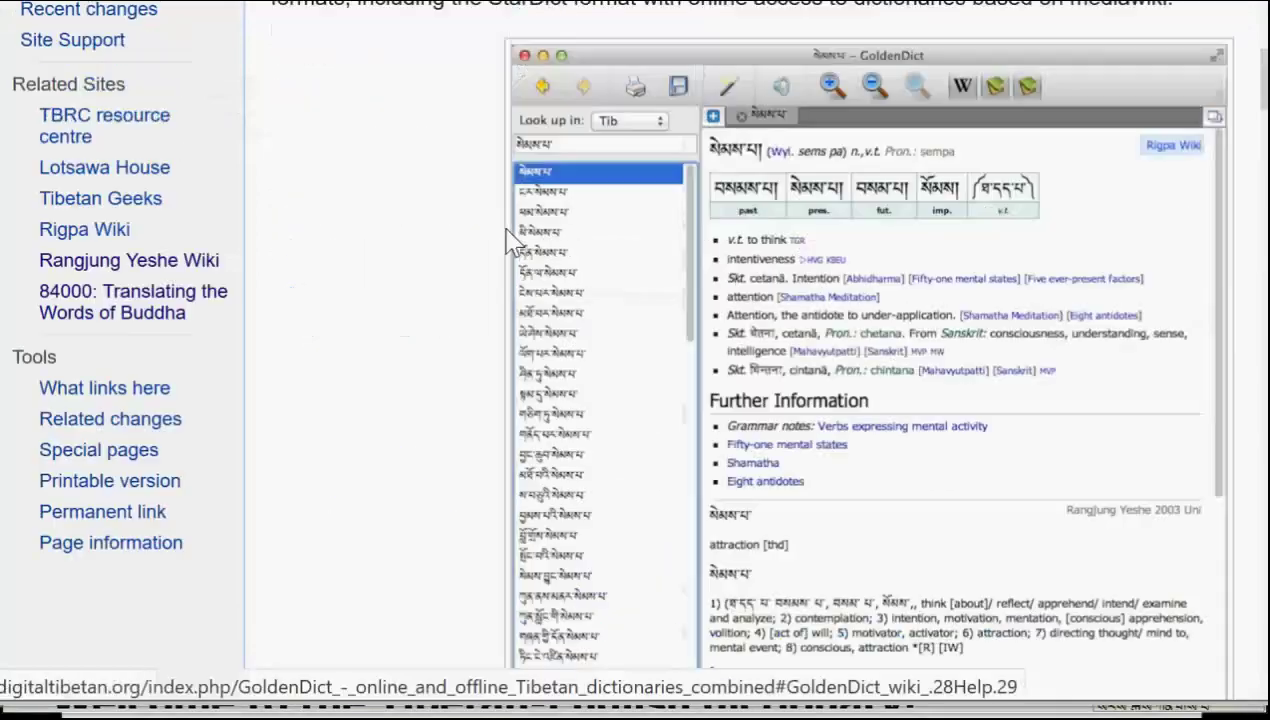
pyautogui.scroll(-15, 397, 177)
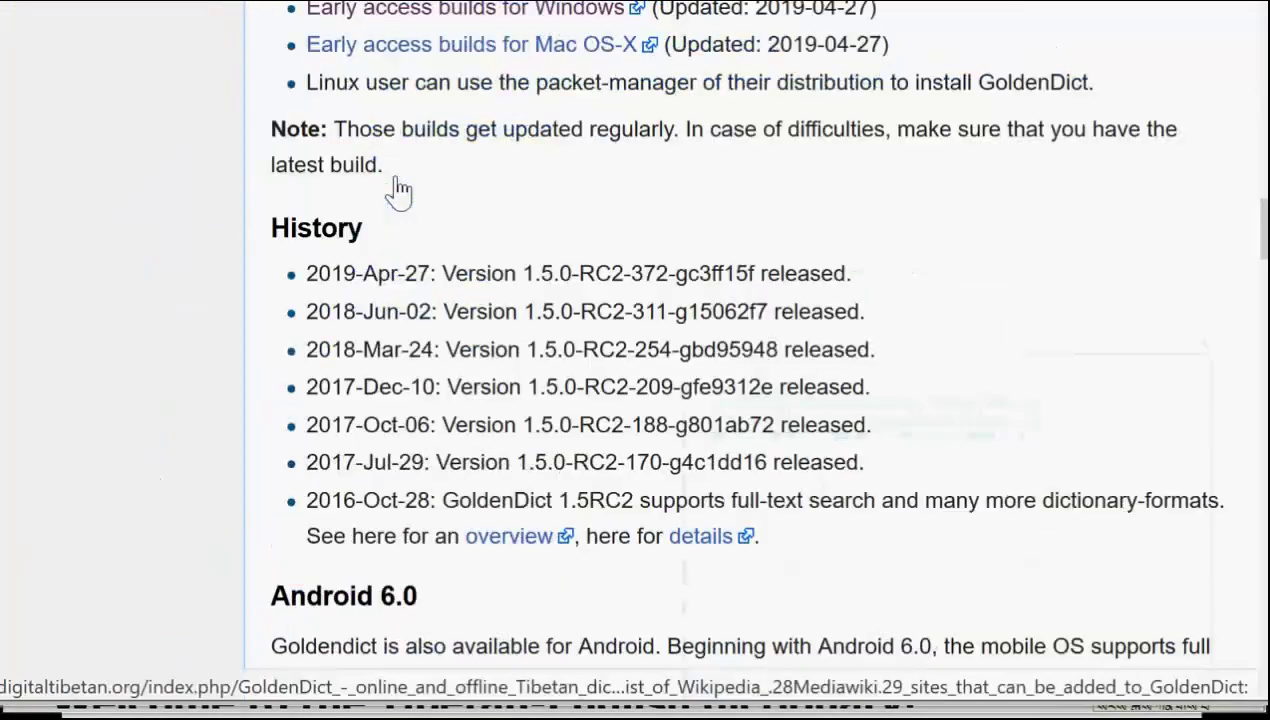
pyautogui.scroll(-4, 397, 177)
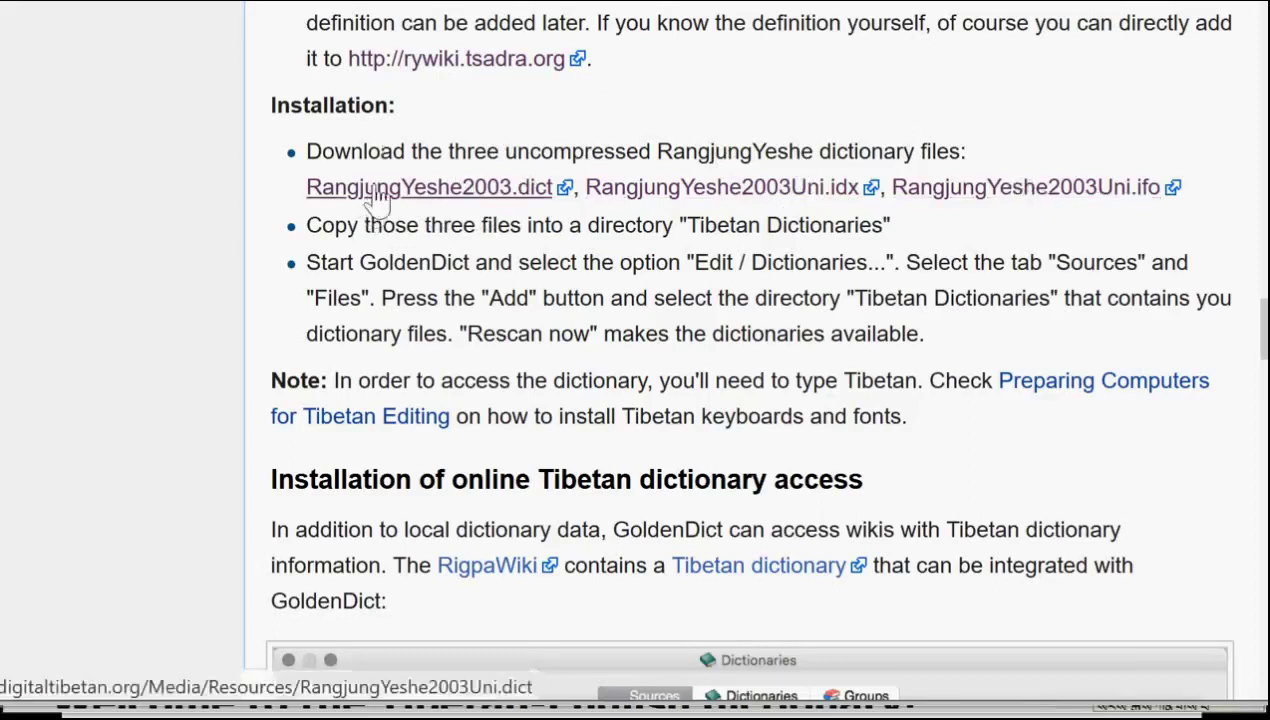
pyautogui.rightClick(424, 194)
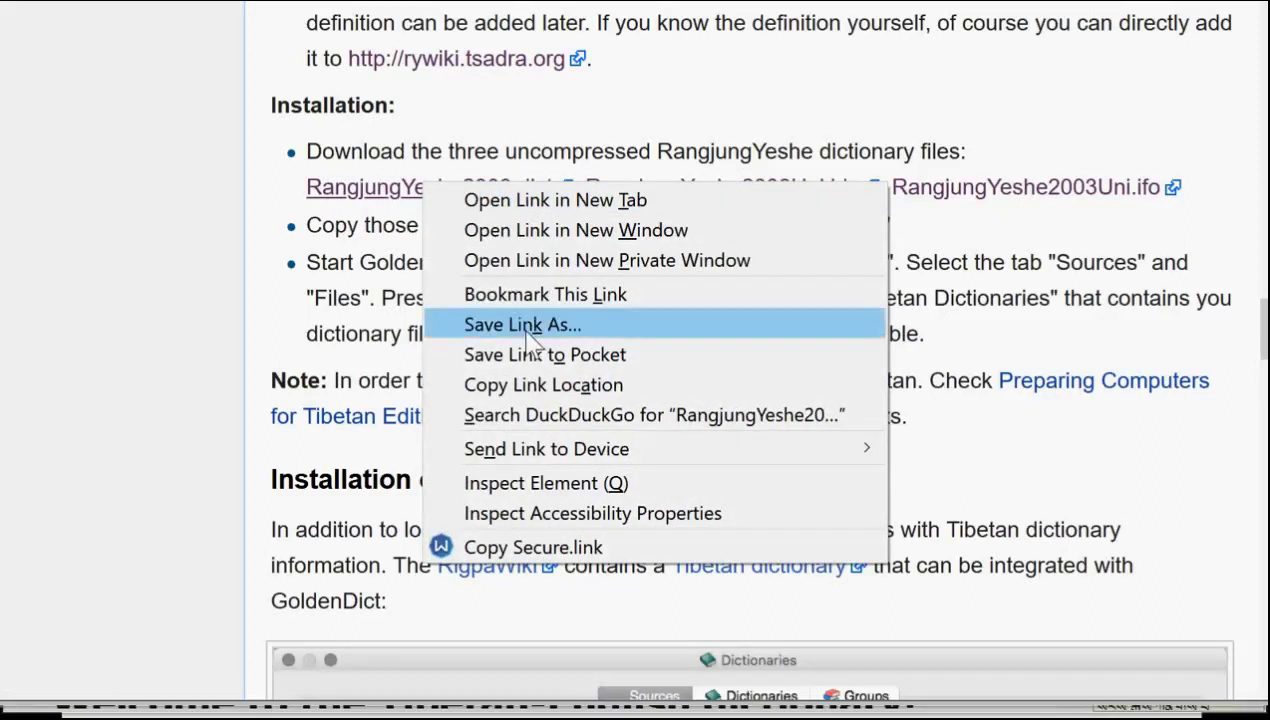
# - Locate the RangjungYeshe2003Uni .dict, .idx and .ifo files in the Tibetan Resources\Goldendict folder
pyautogui.click(150, 283)
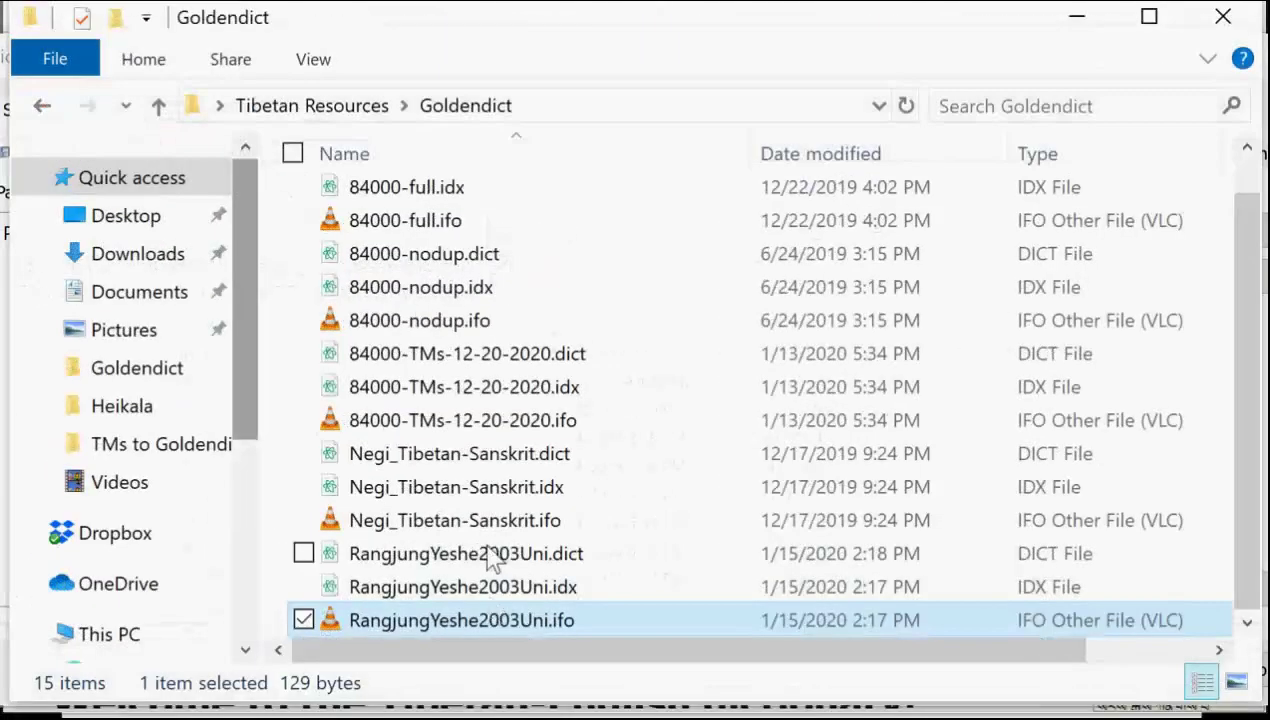
pyautogui.click(487, 554)
pyautogui.click(488, 588)
pyautogui.click(488, 621)
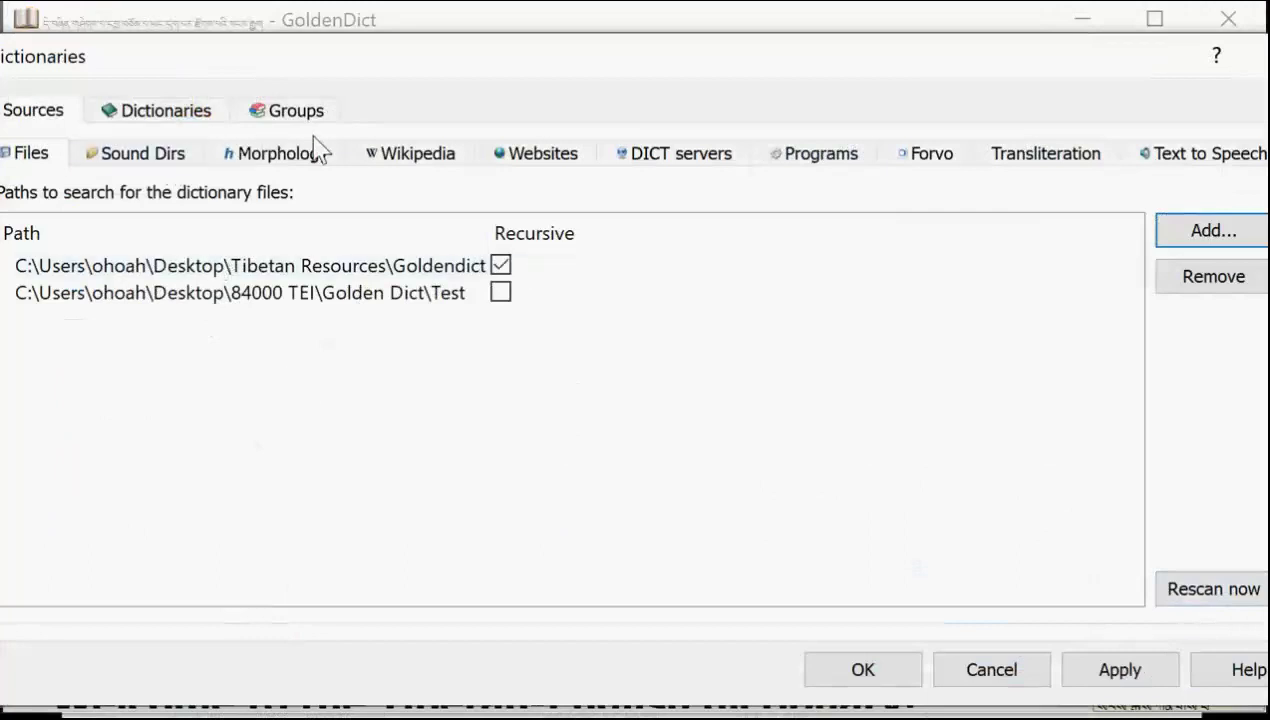
# - Review the configured Wikipedia and website dictionary sources, then close the dictionary settings without saving
pyautogui.click(412, 155)
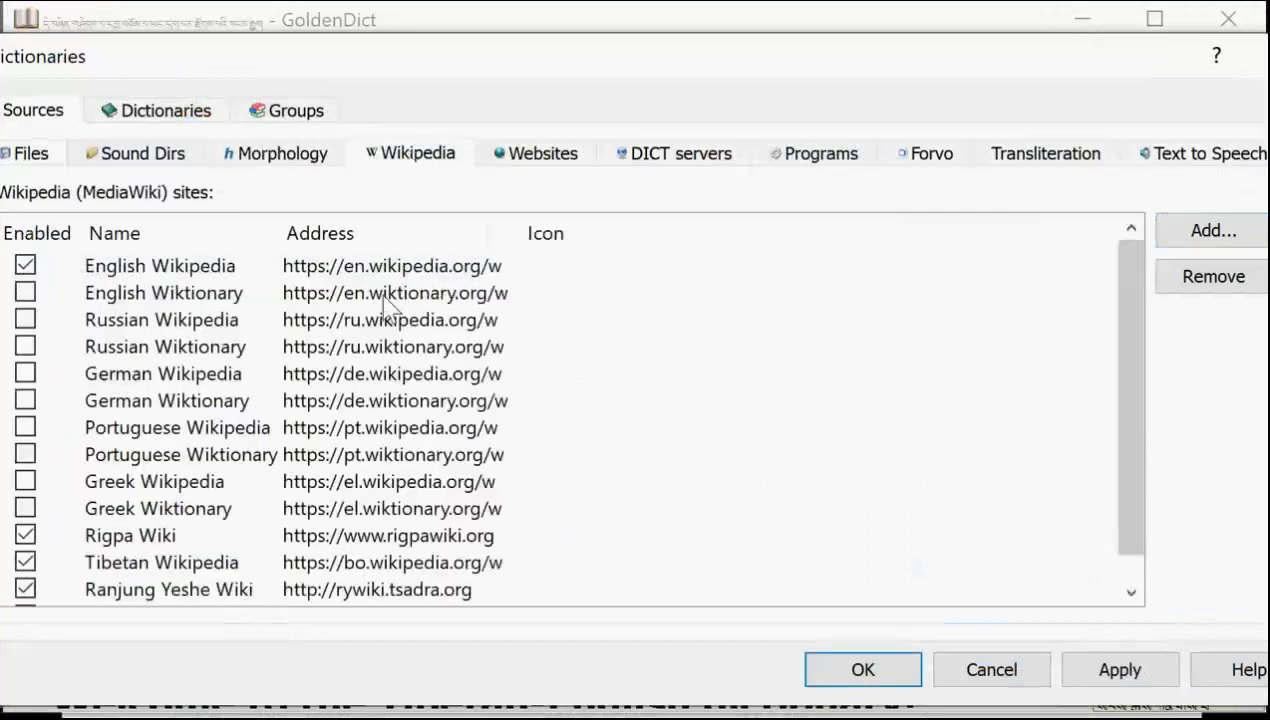
pyautogui.scroll(-1, 370, 368)
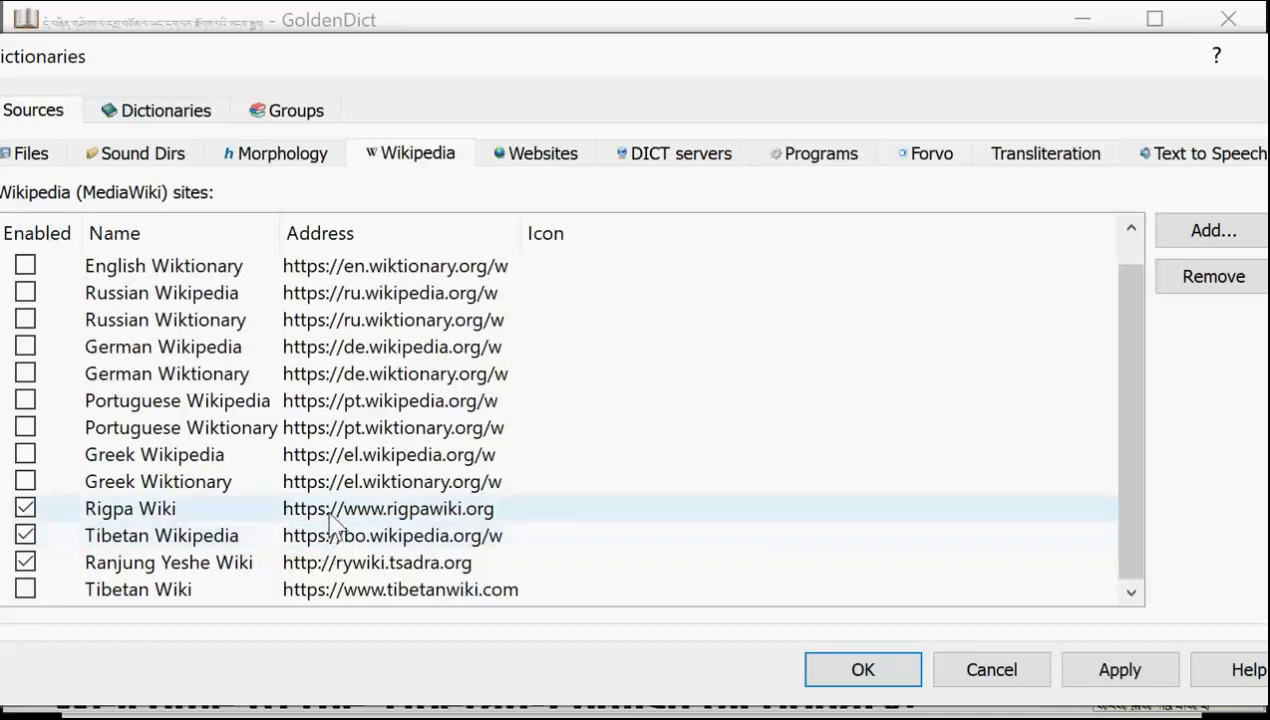
pyautogui.click(535, 158)
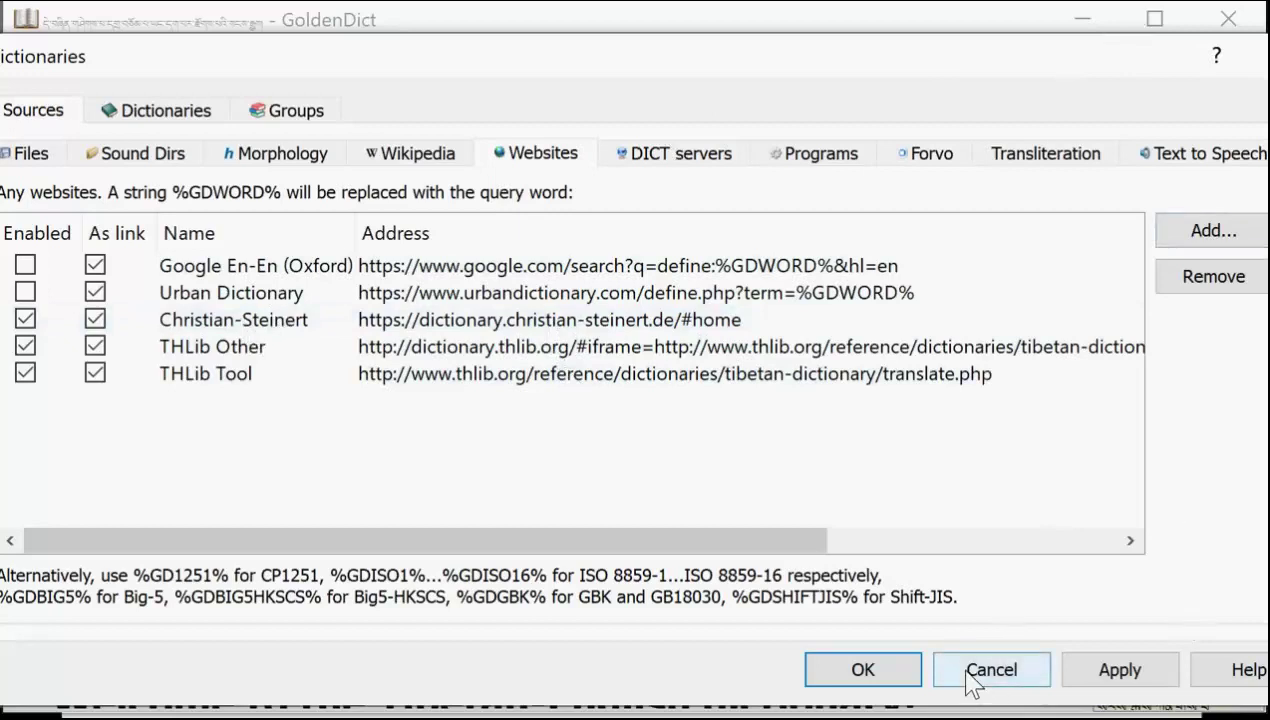
pyautogui.click(968, 671)
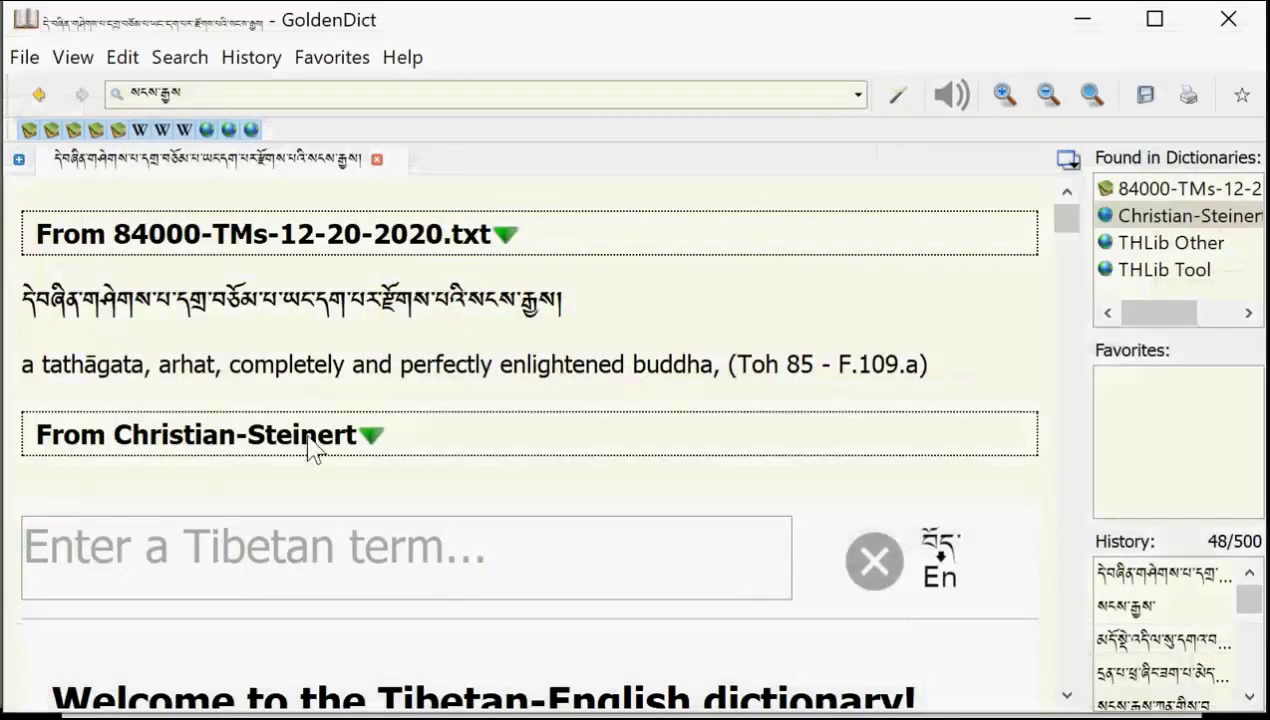
# - Copy the search term སངས་རྒྱས into the Christian-Steinert term field and add a trailing tsheg to look it up
pyautogui.click(206, 92)
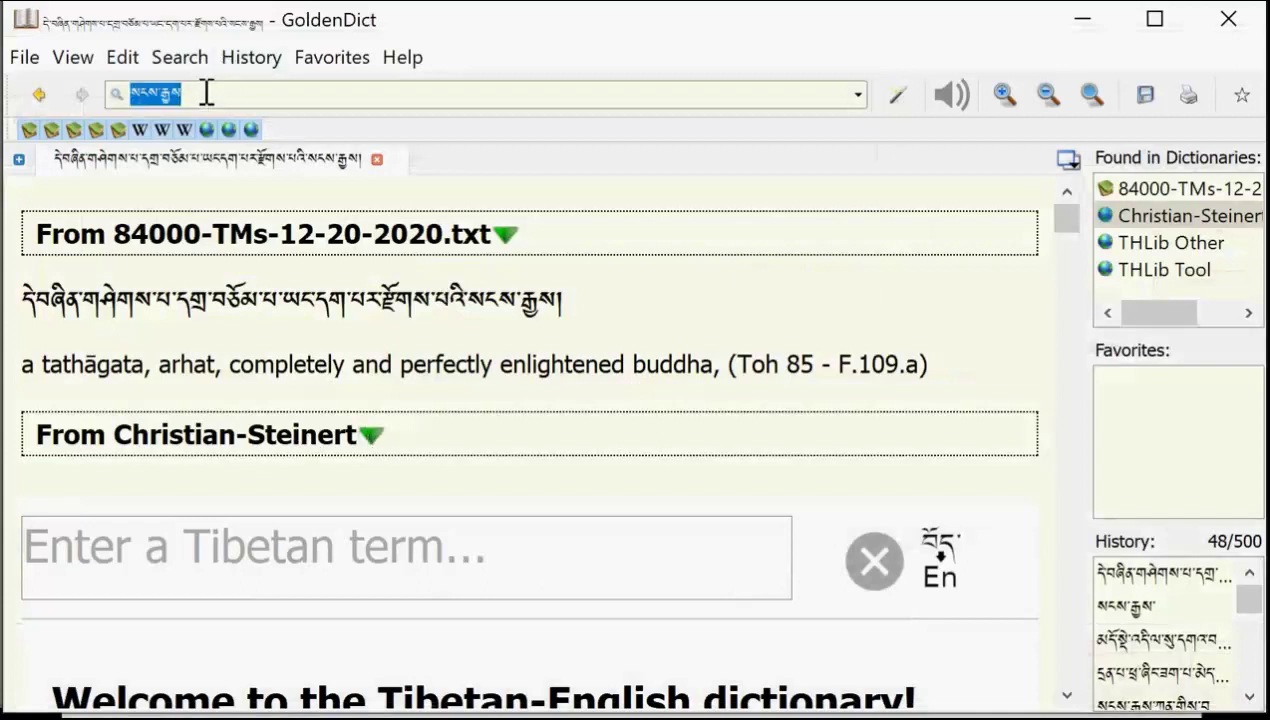
pyautogui.click(327, 642)
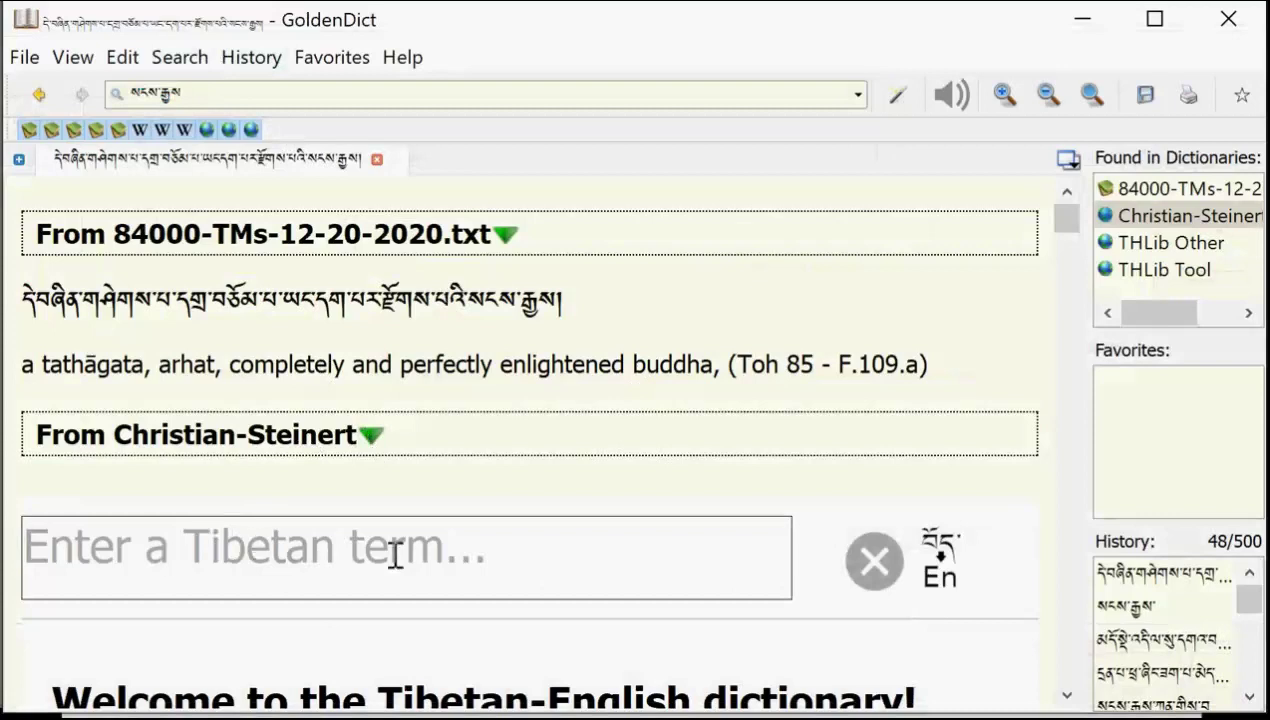
pyautogui.scroll(-1, 395, 556)
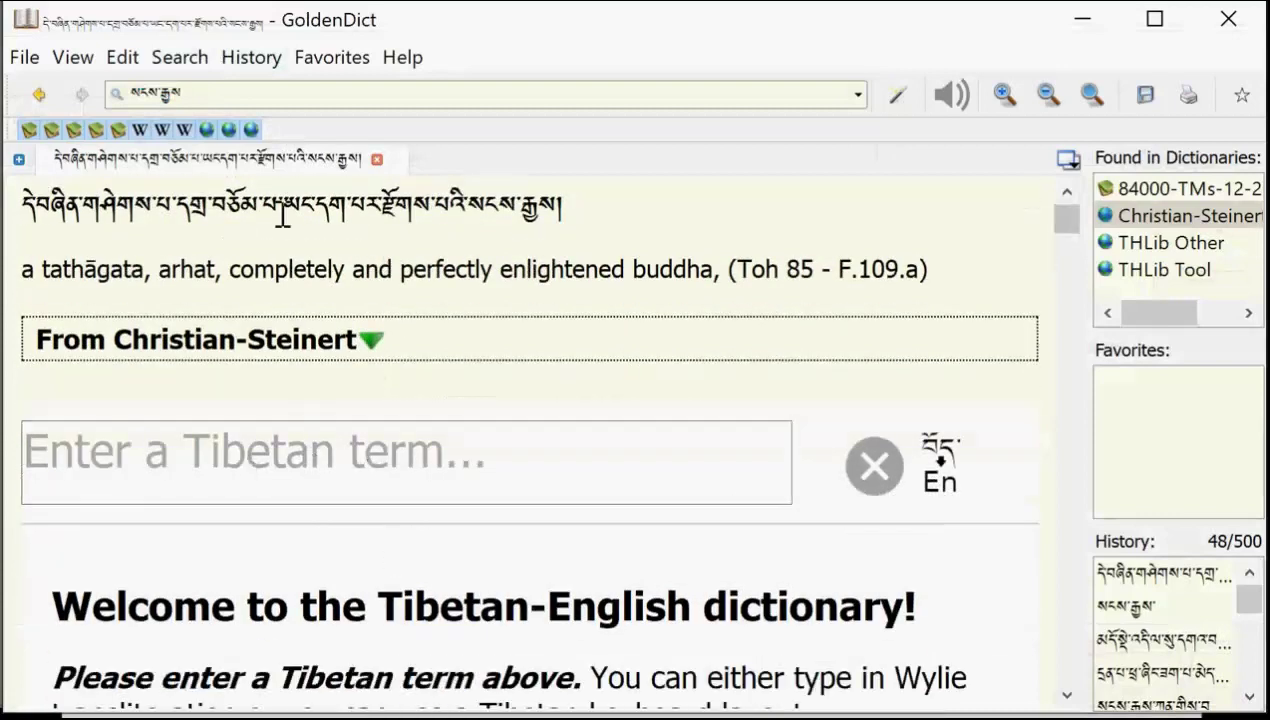
pyautogui.click(227, 91)
pyautogui.click(159, 479)
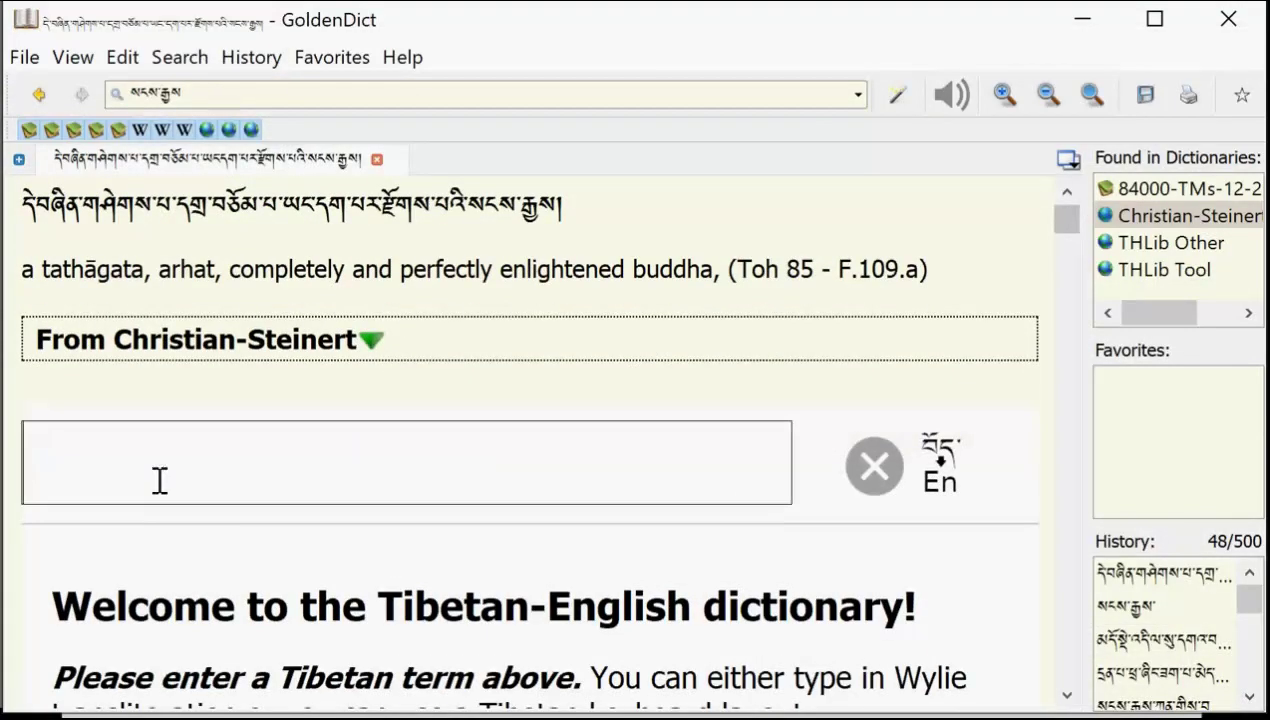
pyautogui.click(205, 97)
pyautogui.hotkey('ctrl', 'c')
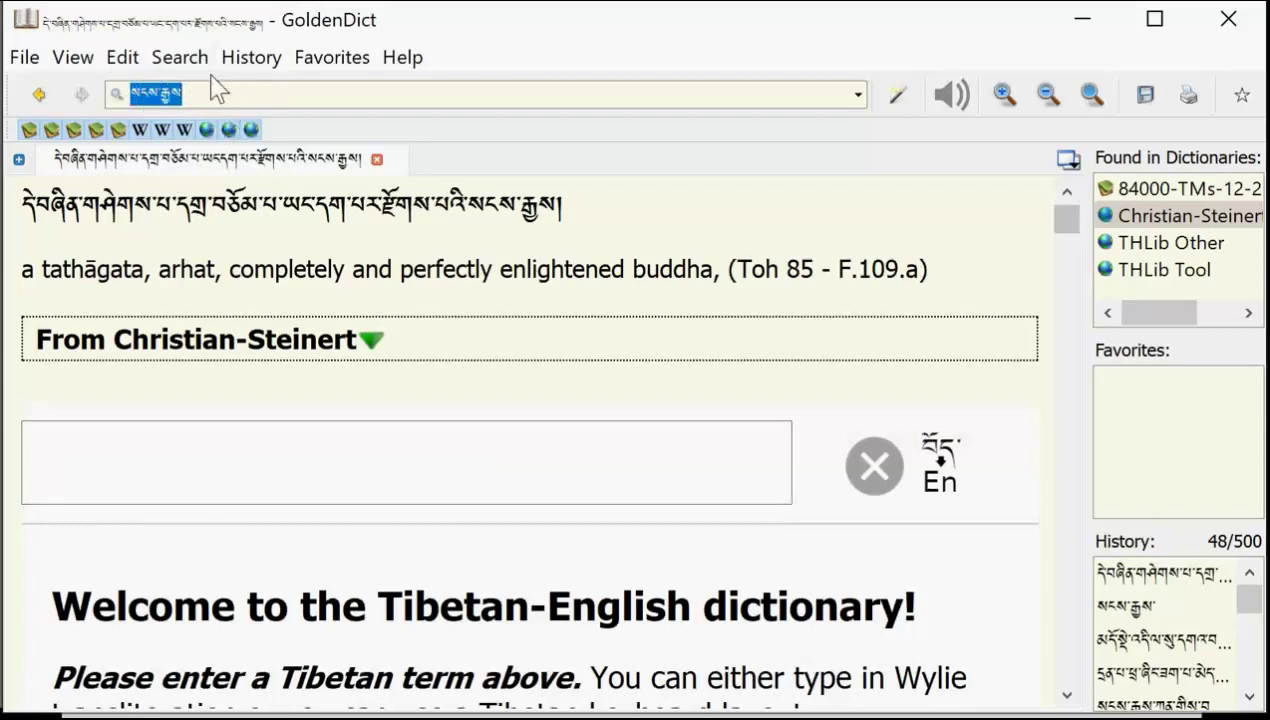
pyautogui.click(181, 454)
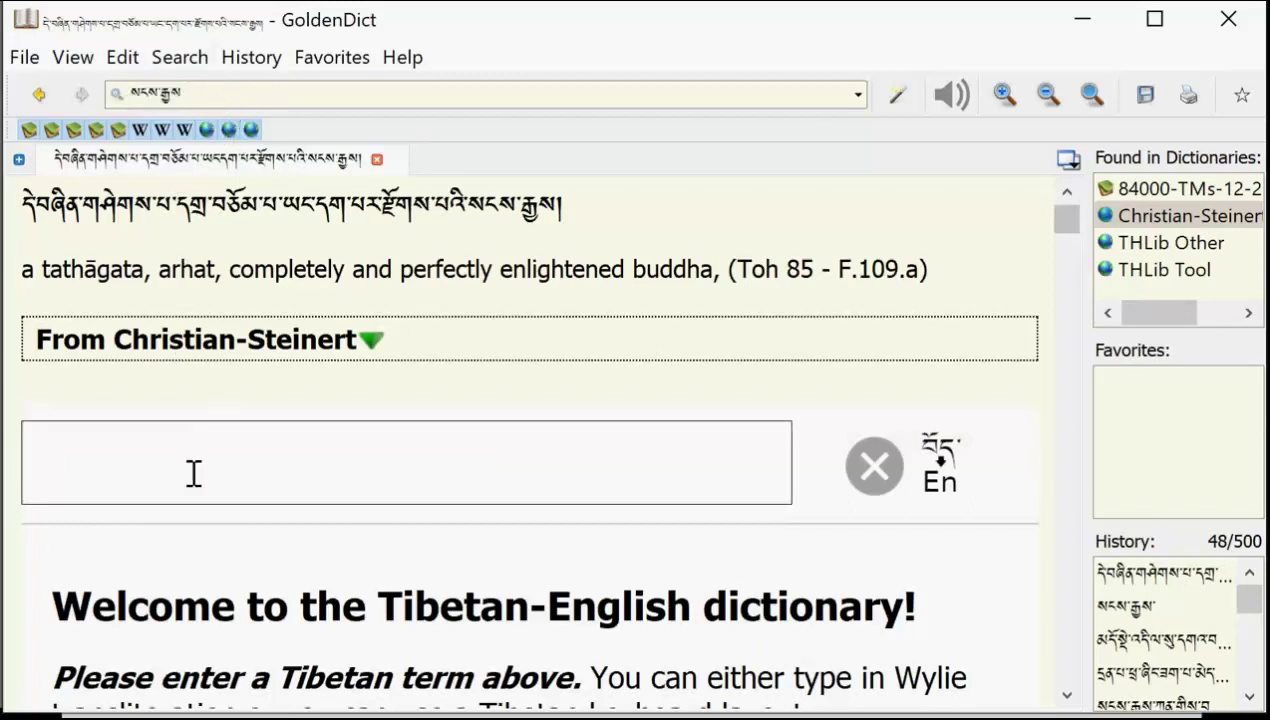
pyautogui.hotkey('ctrl', 'v')
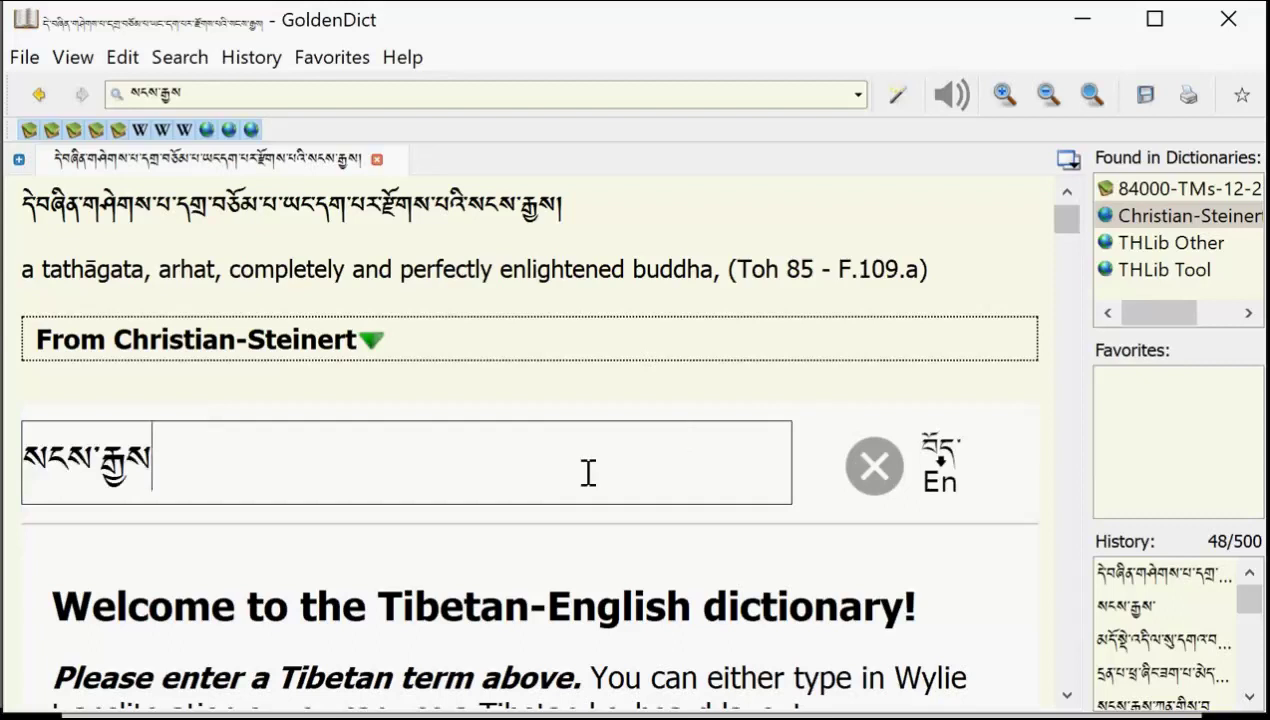
pyautogui.write('་')
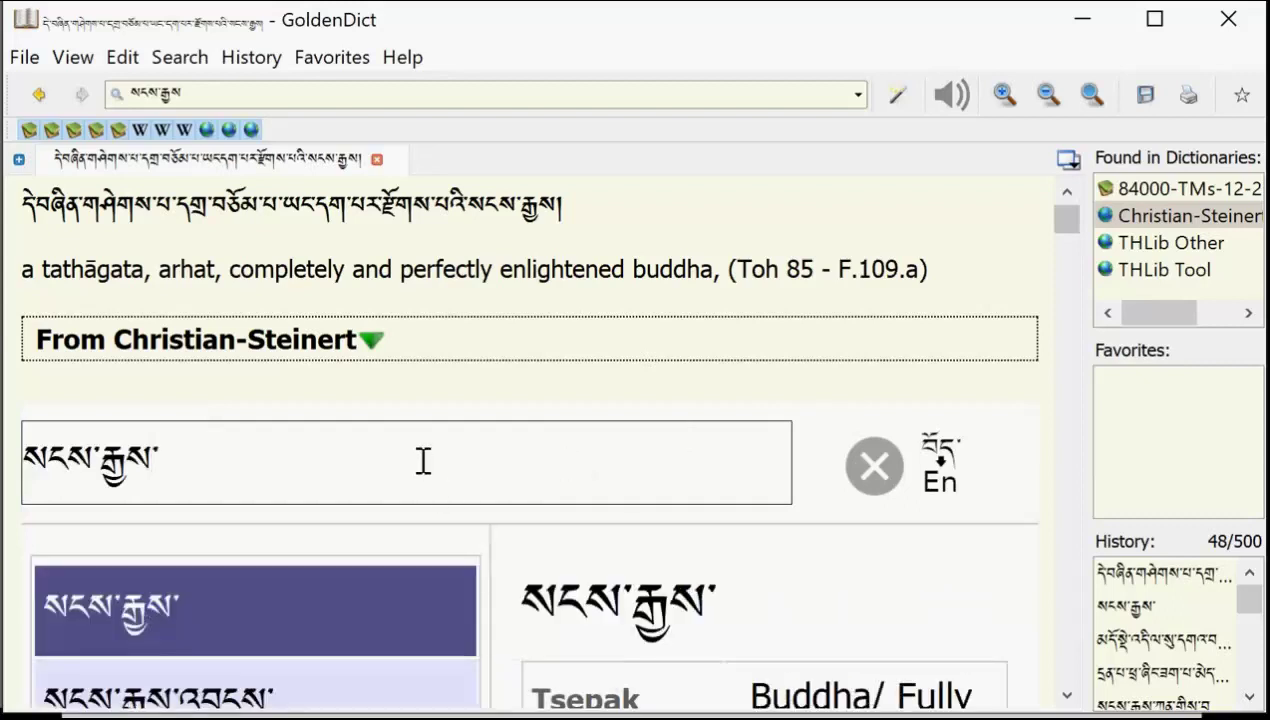
# - Read through the Christian-Steinert definitions of སངས་རྒྱས་, highlighting the opening lines of the first one
pyautogui.scroll(-3, 423, 461)
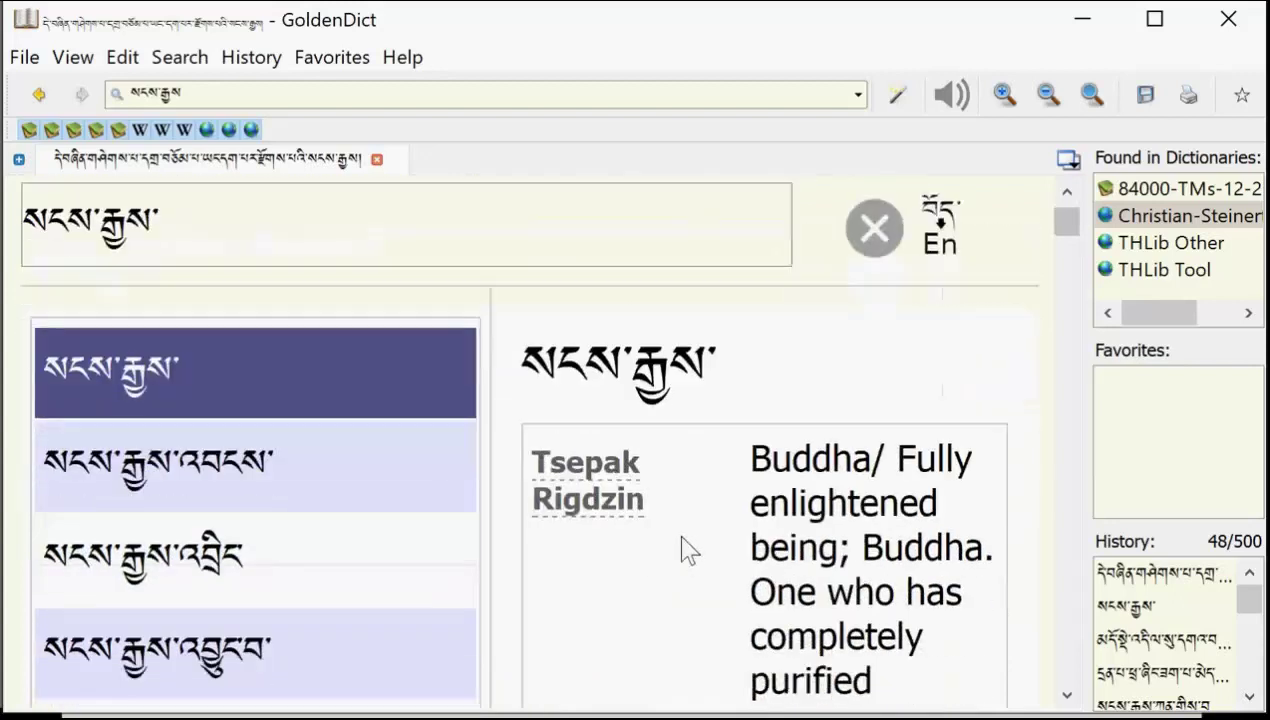
pyautogui.scroll(-9, 675, 510)
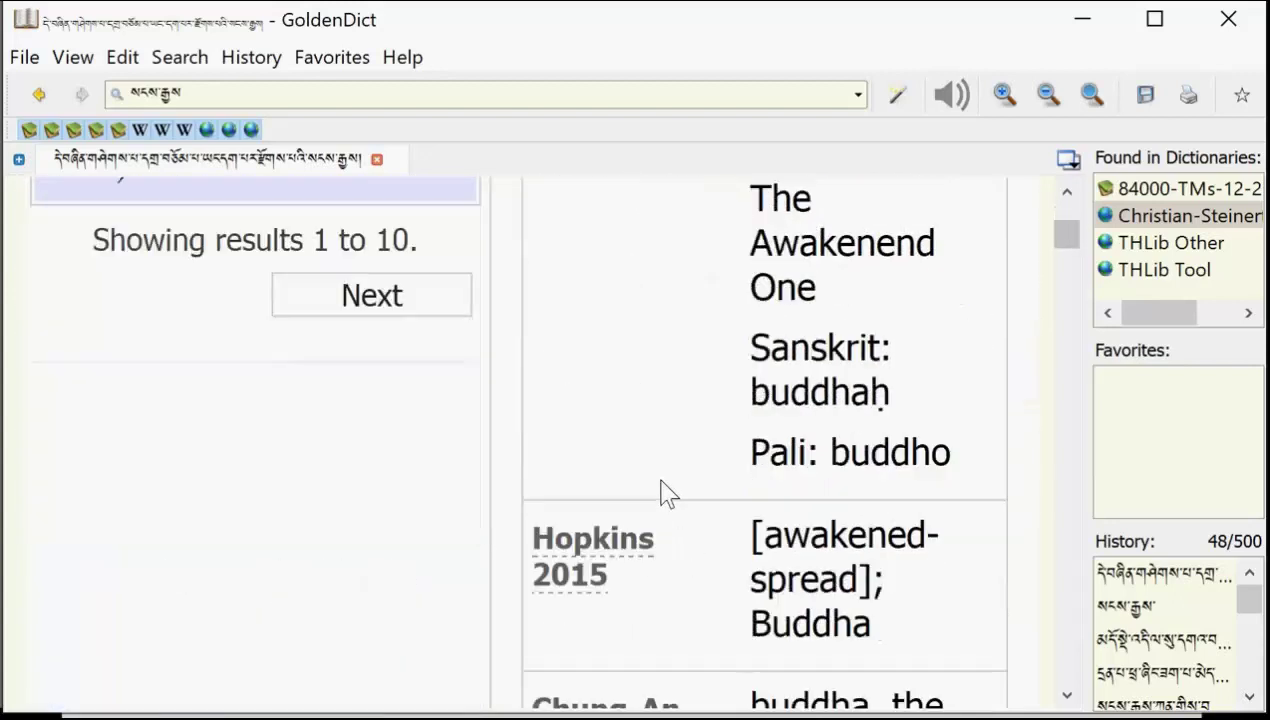
pyautogui.scroll(-3, 660, 490)
pyautogui.scroll(5, 658, 480)
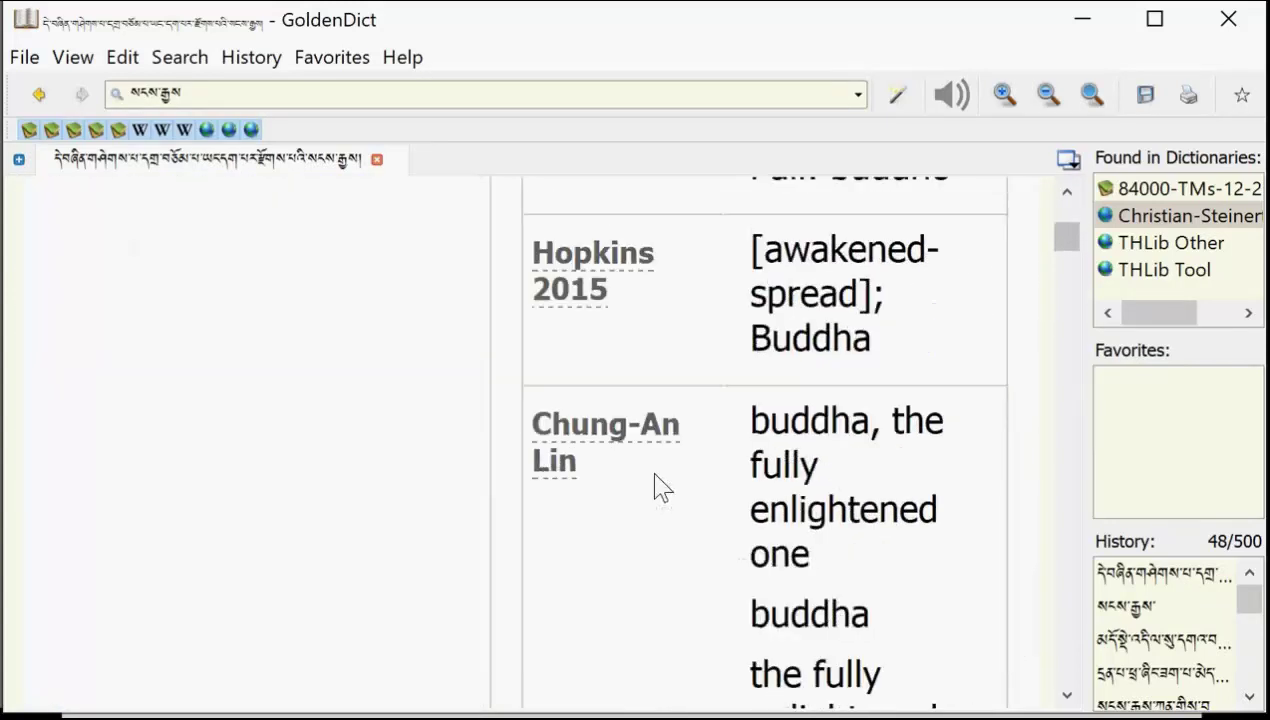
pyautogui.scroll(8, 655, 488)
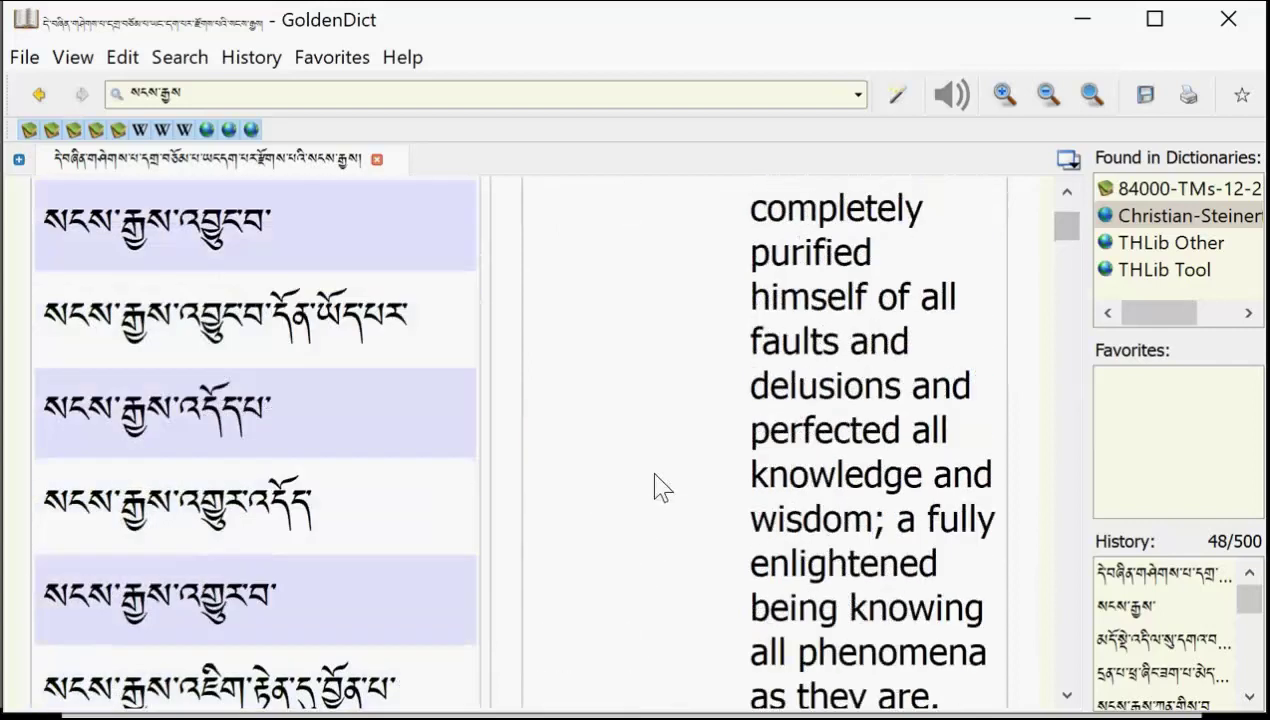
pyautogui.scroll(3, 600, 420)
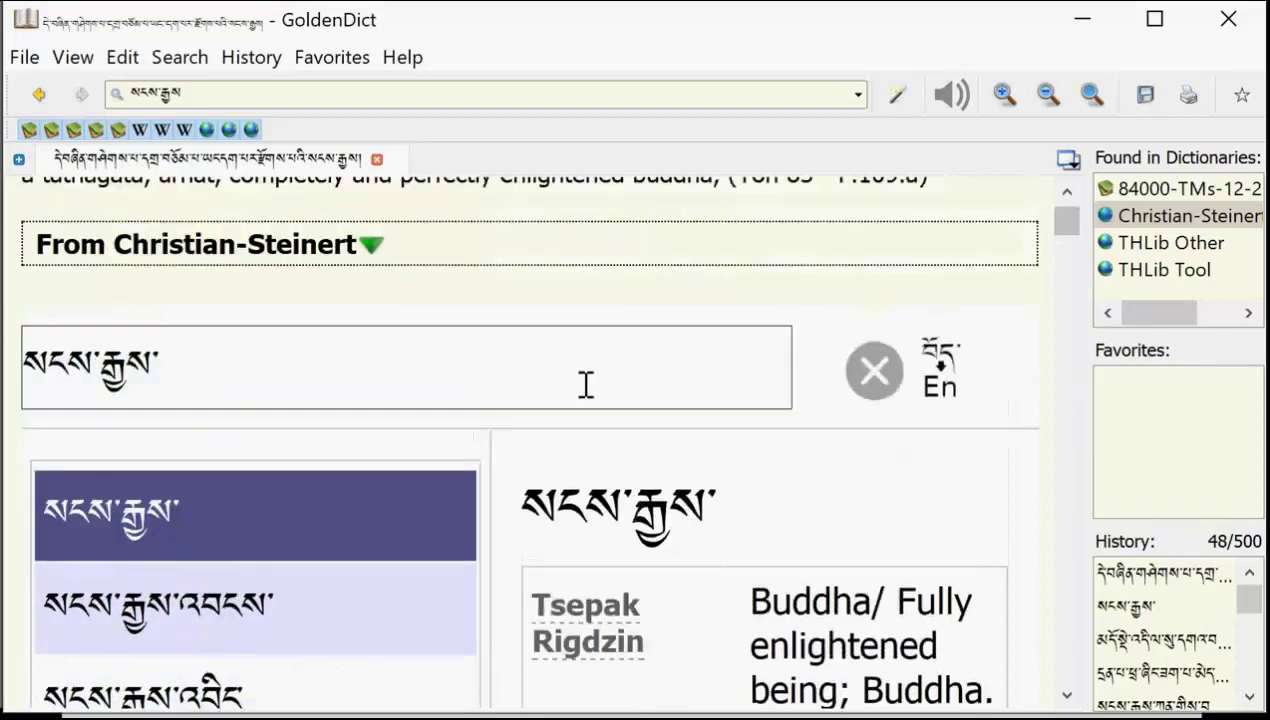
pyautogui.scroll(-2, 570, 366)
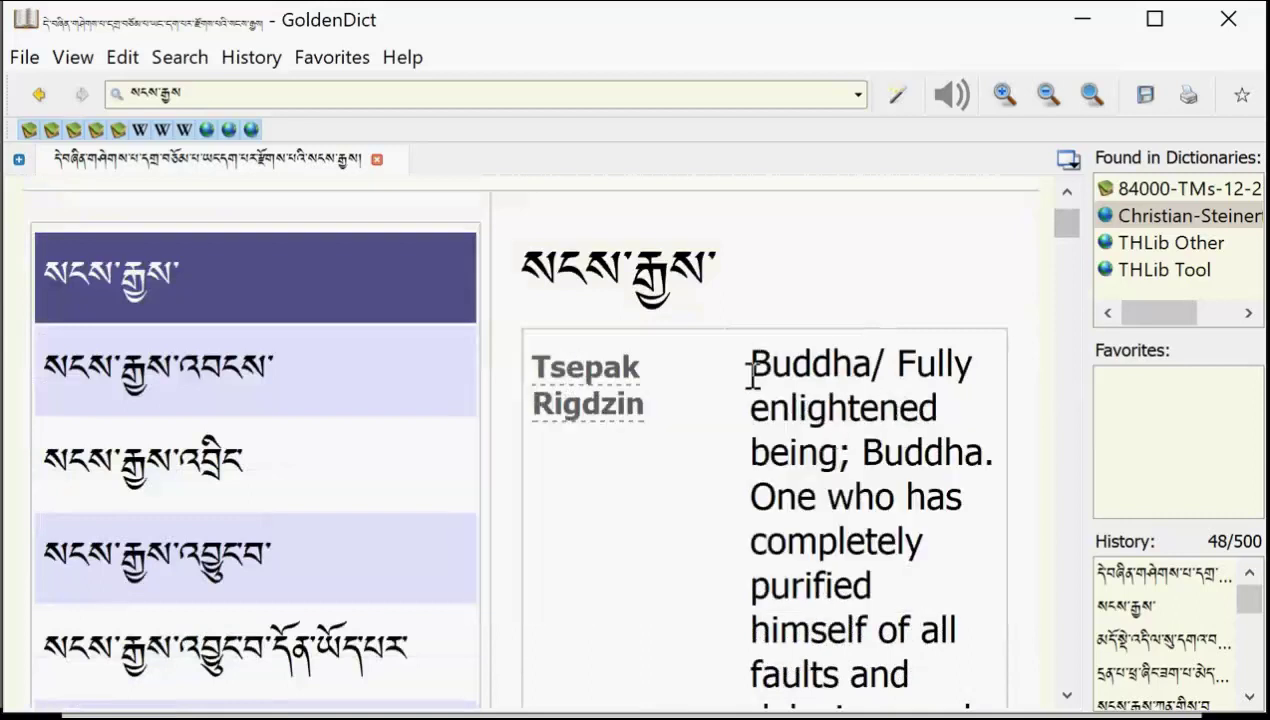
pyautogui.moveTo(751, 372); pyautogui.dragTo(973, 607)
pyautogui.scroll(-1, 914, 525)
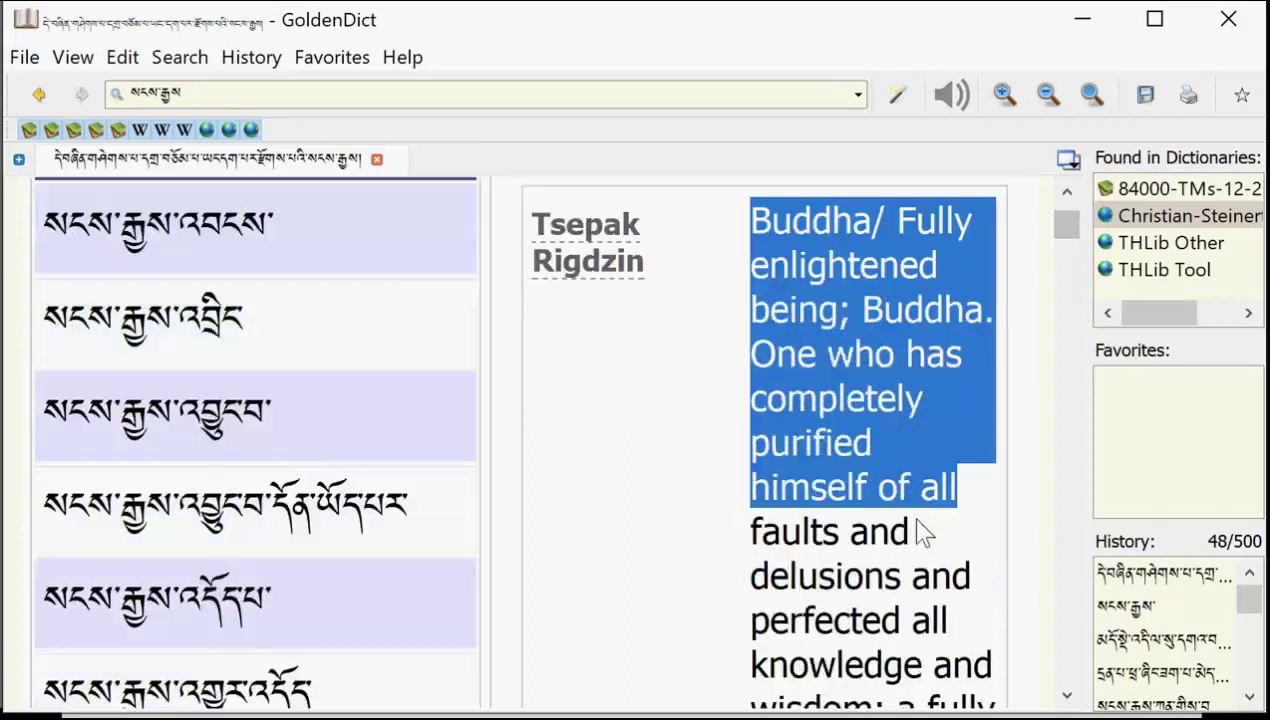
pyautogui.scroll(-3, 720, 290)
pyautogui.scroll(3, 710, 425)
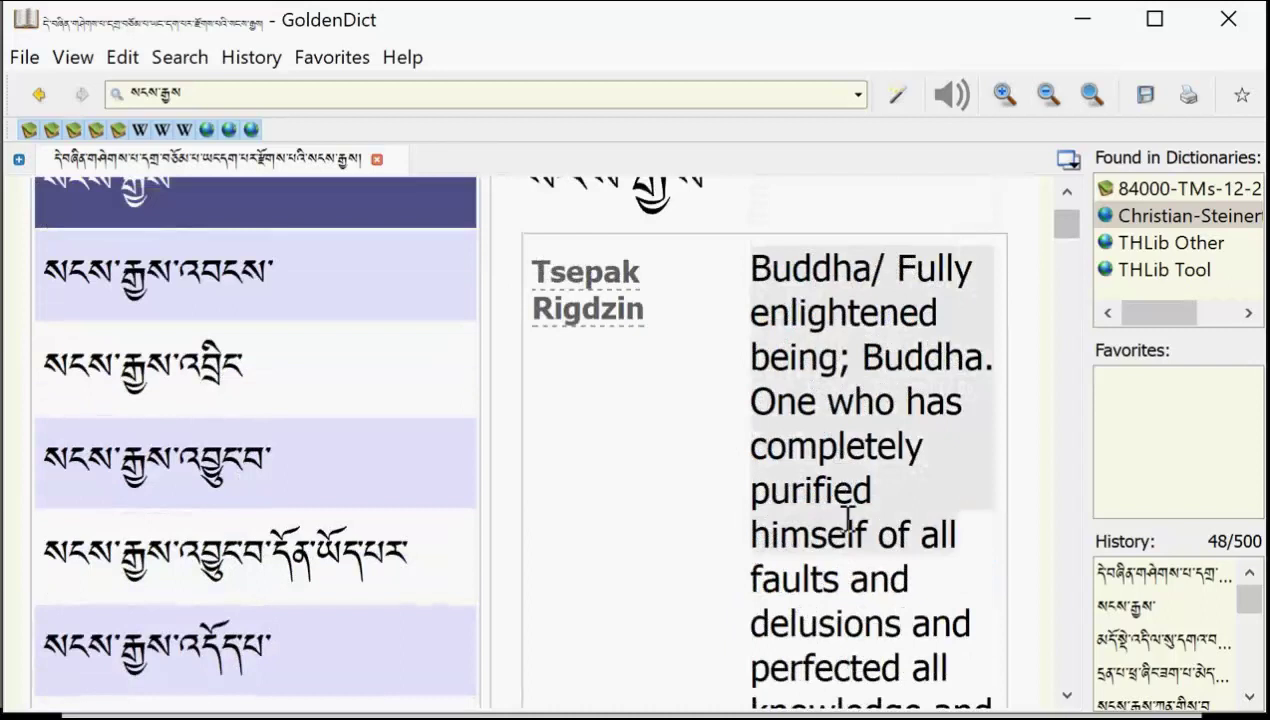
pyautogui.scroll(-2, 845, 516)
pyautogui.scroll(-2, 848, 516)
pyautogui.scroll(6, 848, 518)
pyautogui.scroll(1, 848, 518)
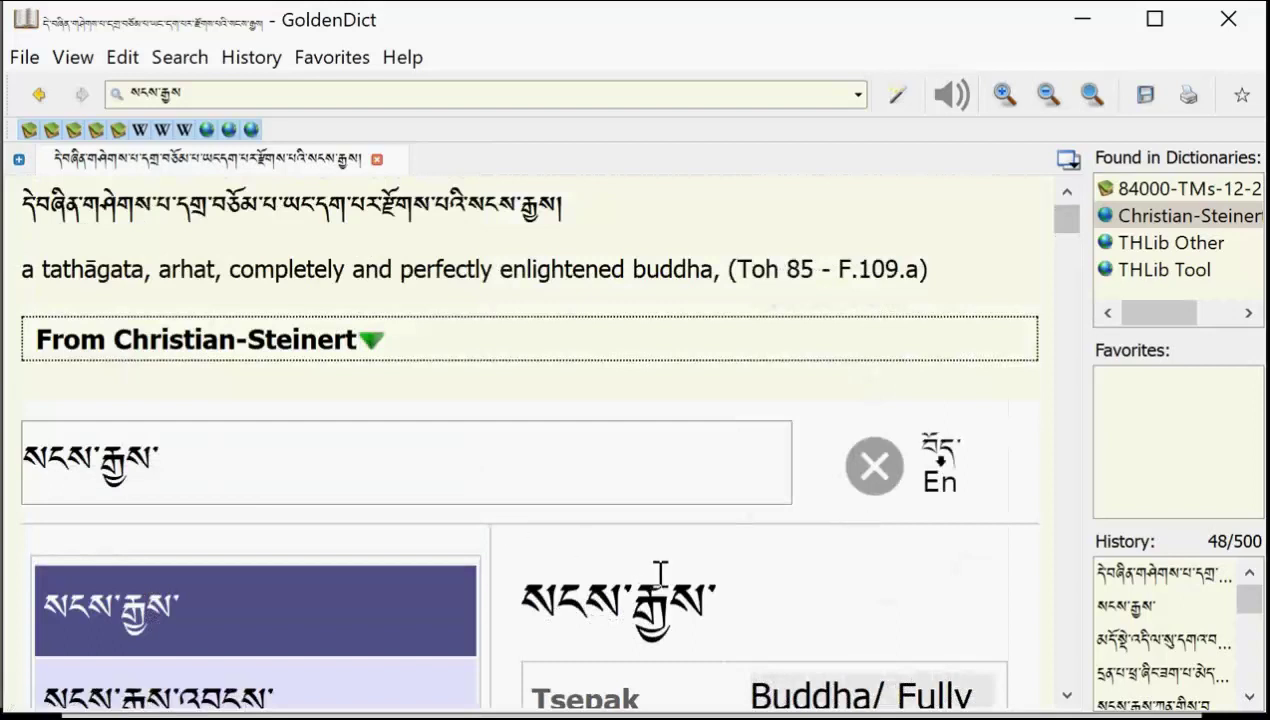
# - Add a trailing tsheg to the main search term, open the matching entry སངས་རྒྱས། and review its results across the dictionaries
pyautogui.moveTo(660, 571)
pyautogui.click(218, 97)
pyautogui.click(220, 98)
pyautogui.write('་')
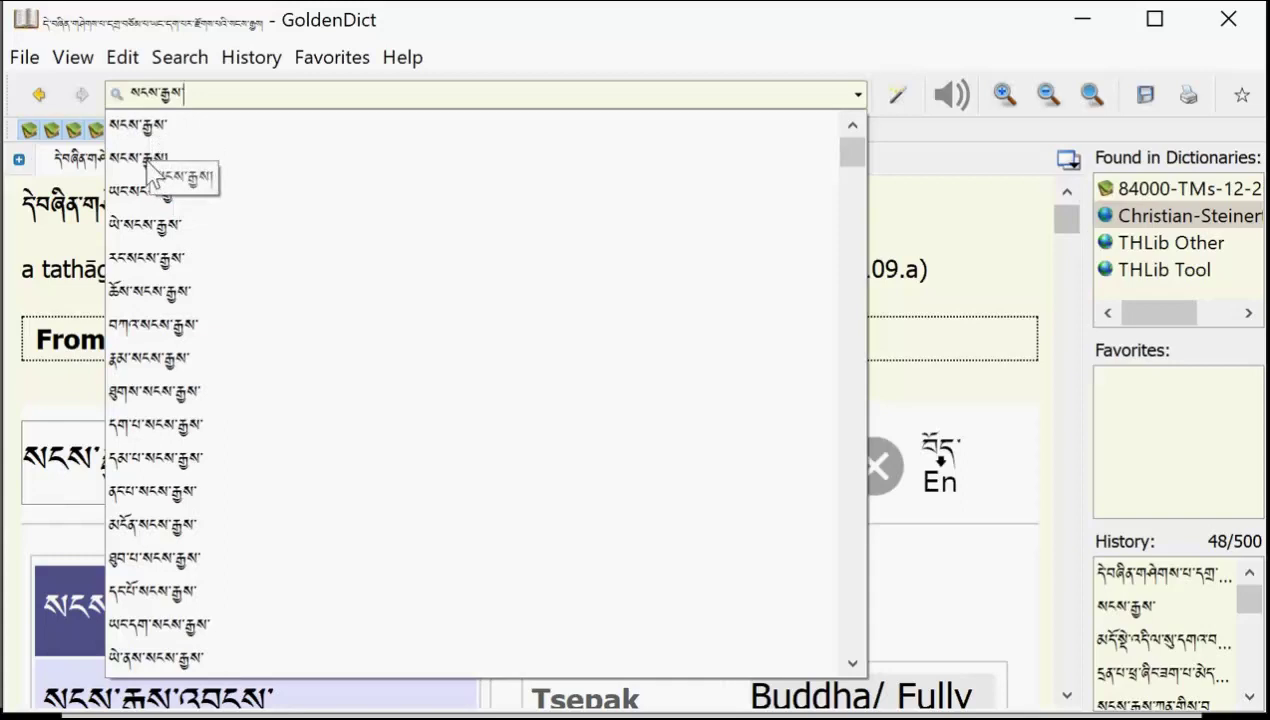
pyautogui.click(150, 160)
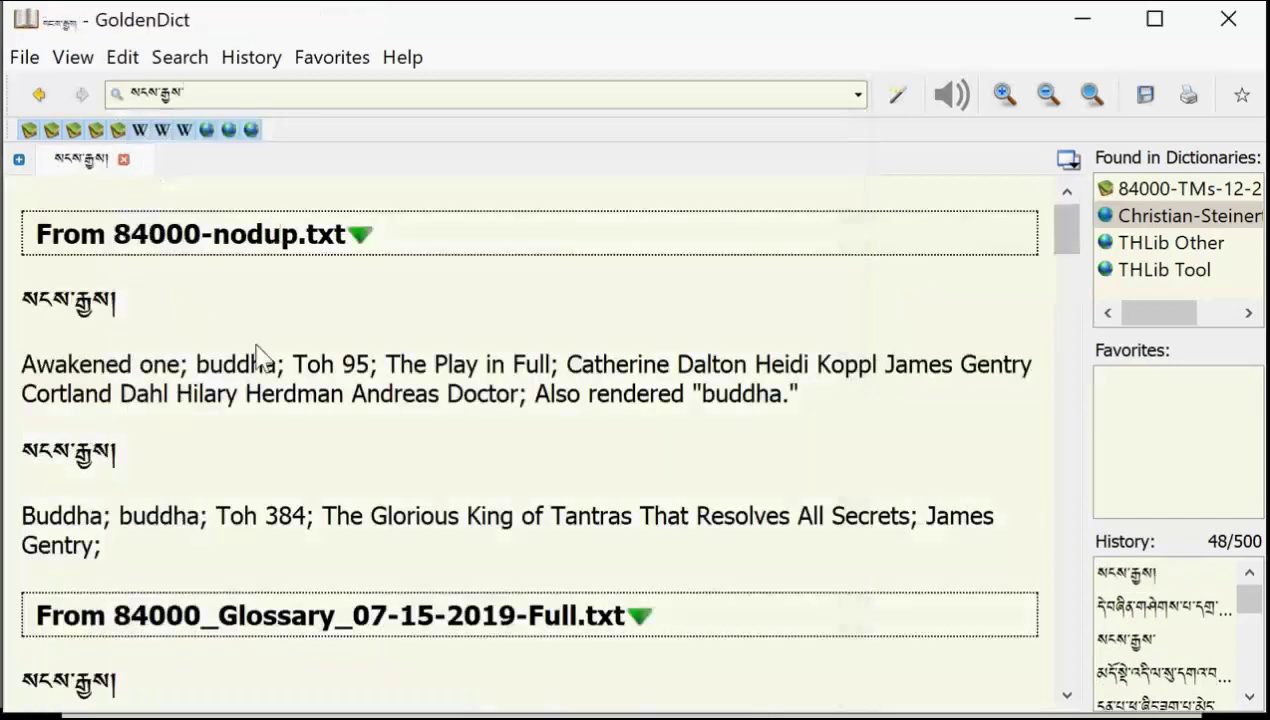
pyautogui.scroll(-10, 150, 298)
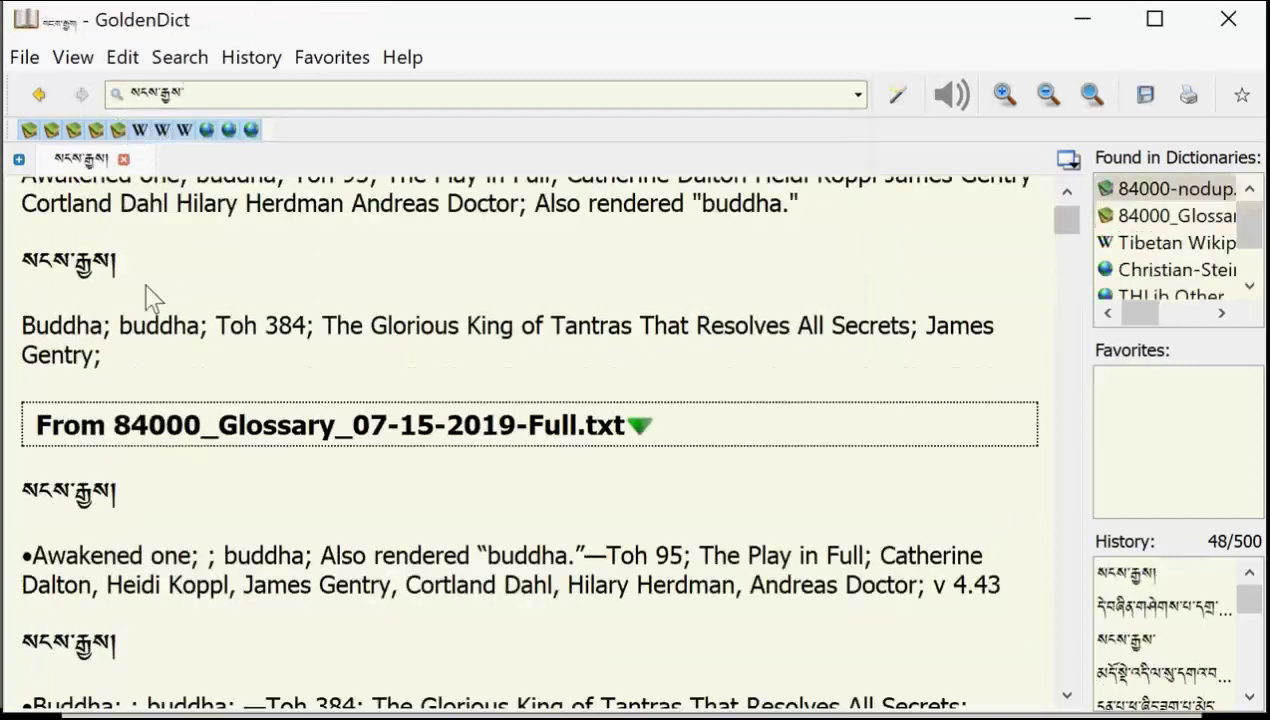
pyautogui.scroll(-10, 150, 298)
pyautogui.scroll(-10, 150, 298)
pyautogui.scroll(8, 150, 298)
pyautogui.scroll(10, 305, 445)
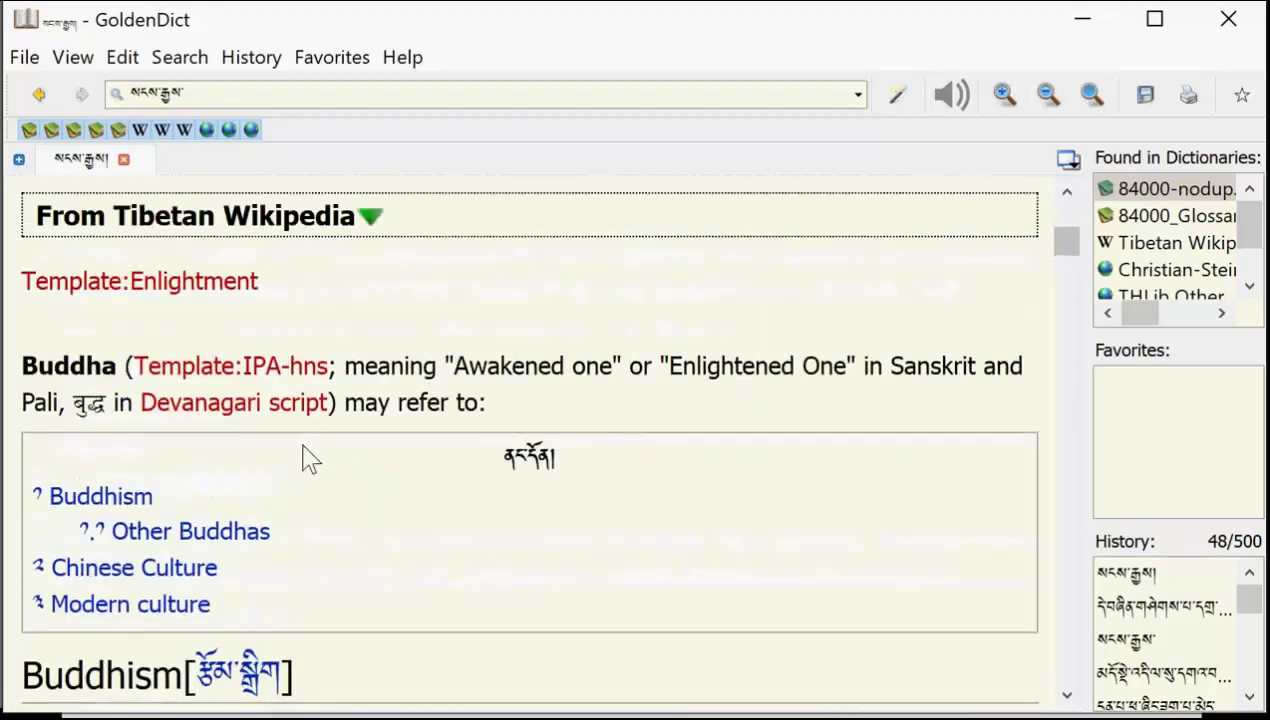
# - Remove the trailing tsheg from the main search term, leaving སངས་རྒྱས
pyautogui.click(258, 94)
pyautogui.click(258, 94)
pyautogui.press('BackSpace')
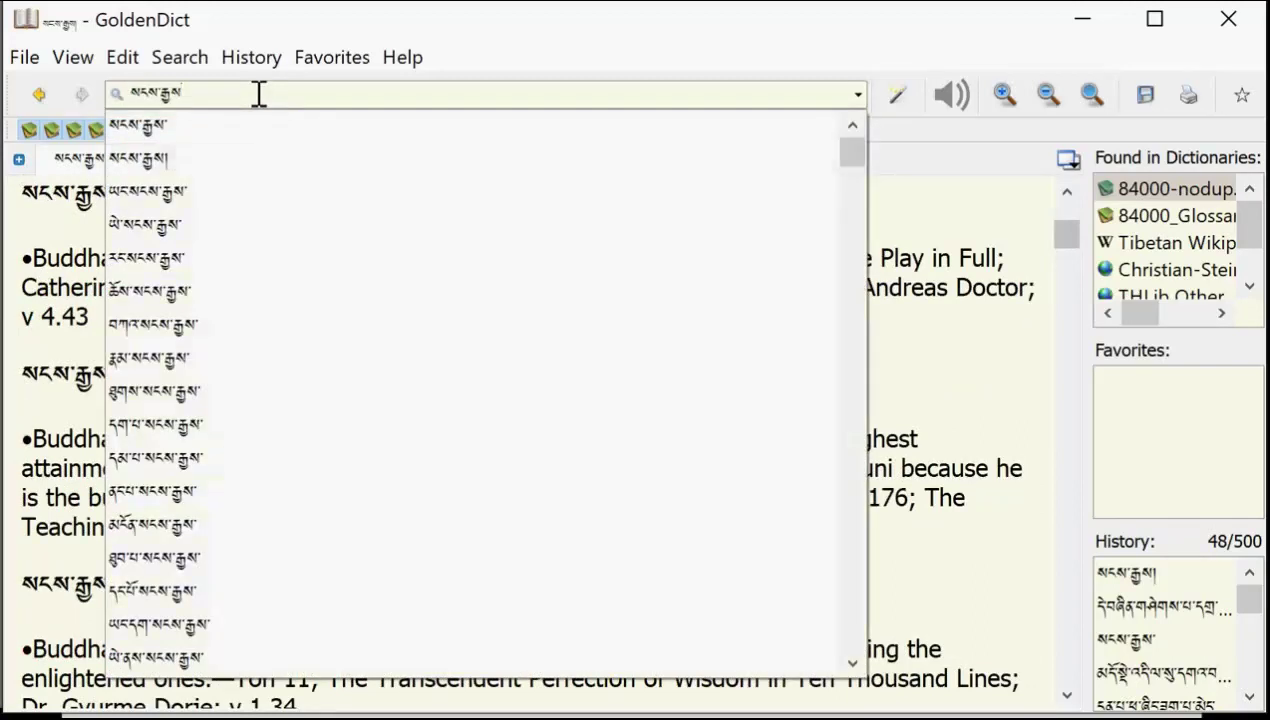
# - Look up སངས་རྒྱས without a trailing tsheg, check its suggested entries, and run the lookup again
pyautogui.press('Return')
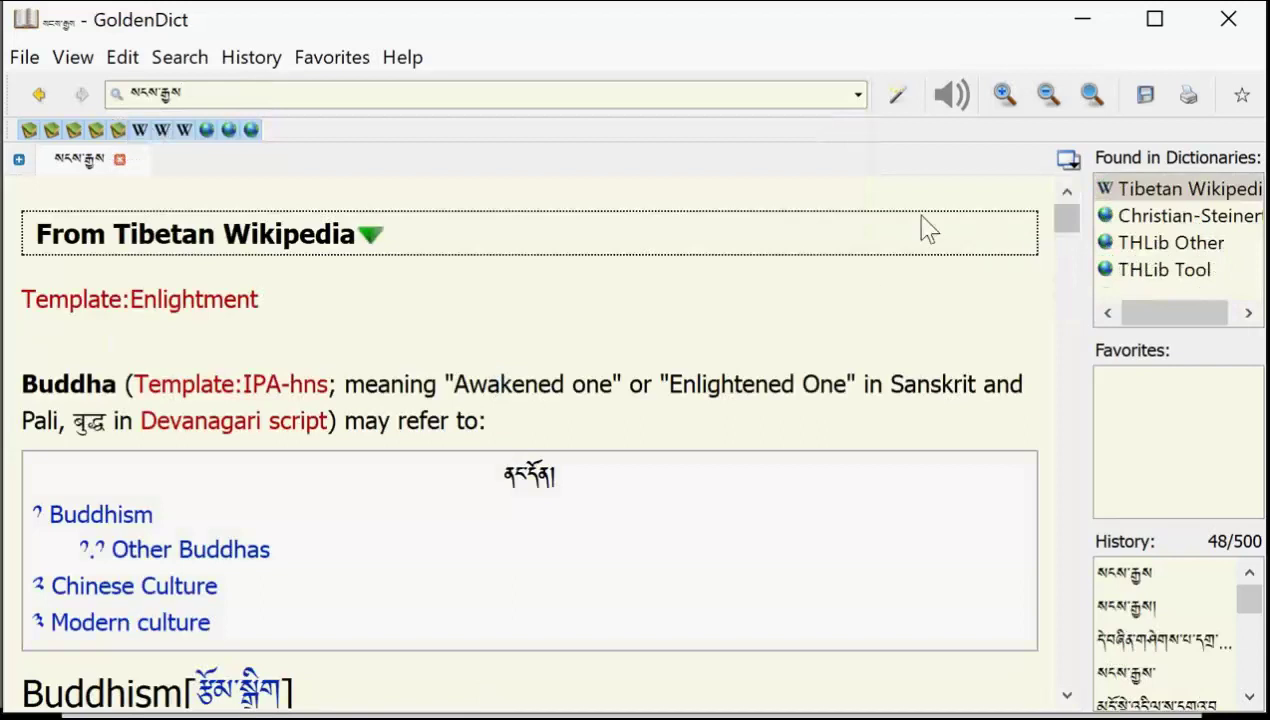
pyautogui.click(232, 93)
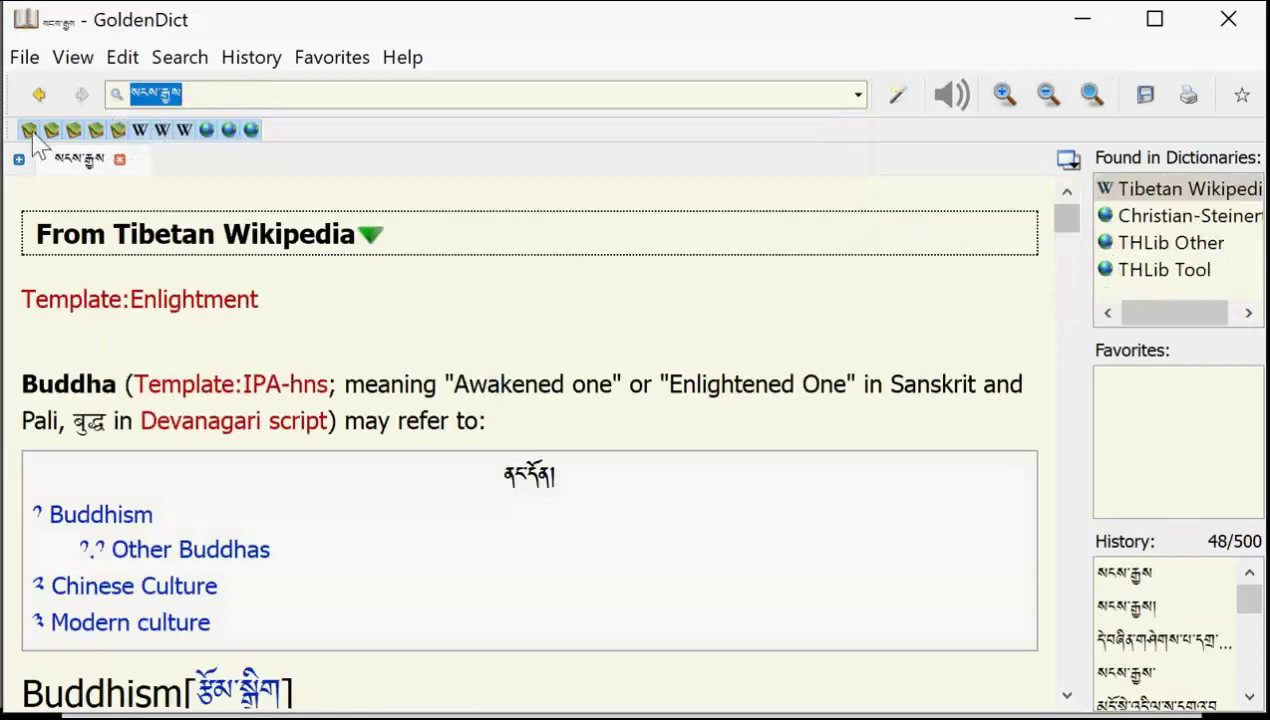
pyautogui.press('Return')
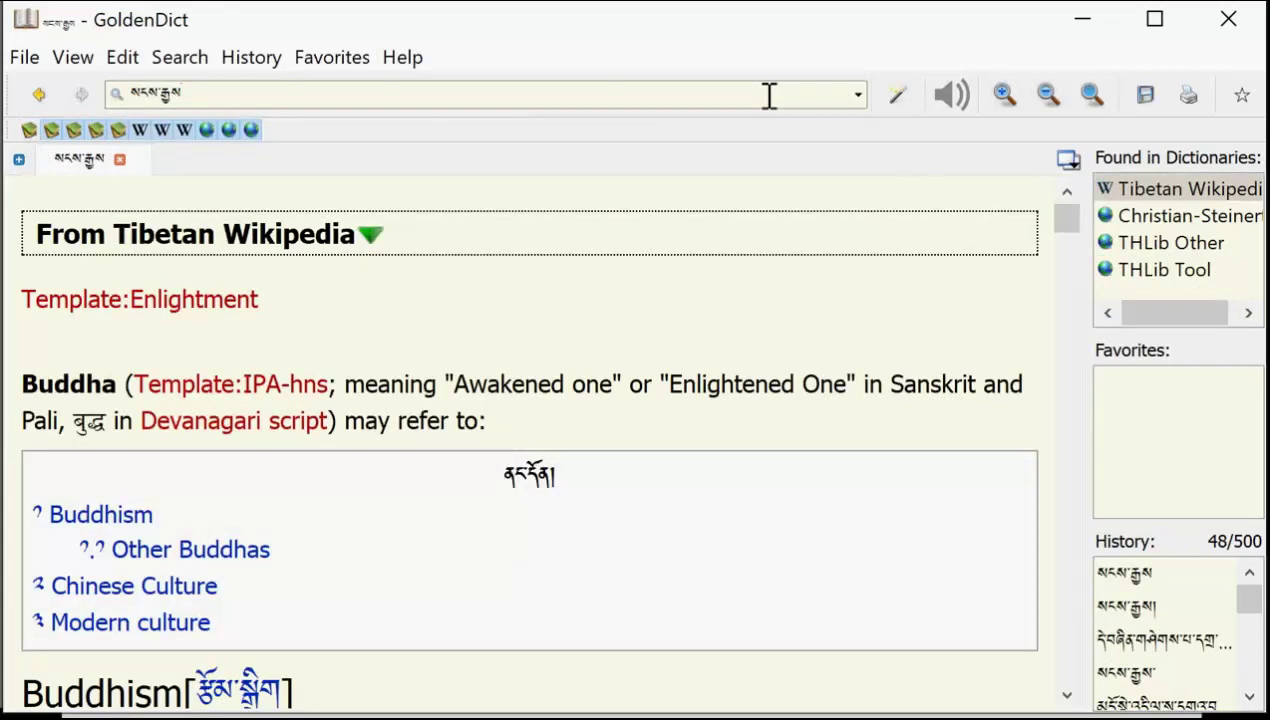
pyautogui.press('Down')
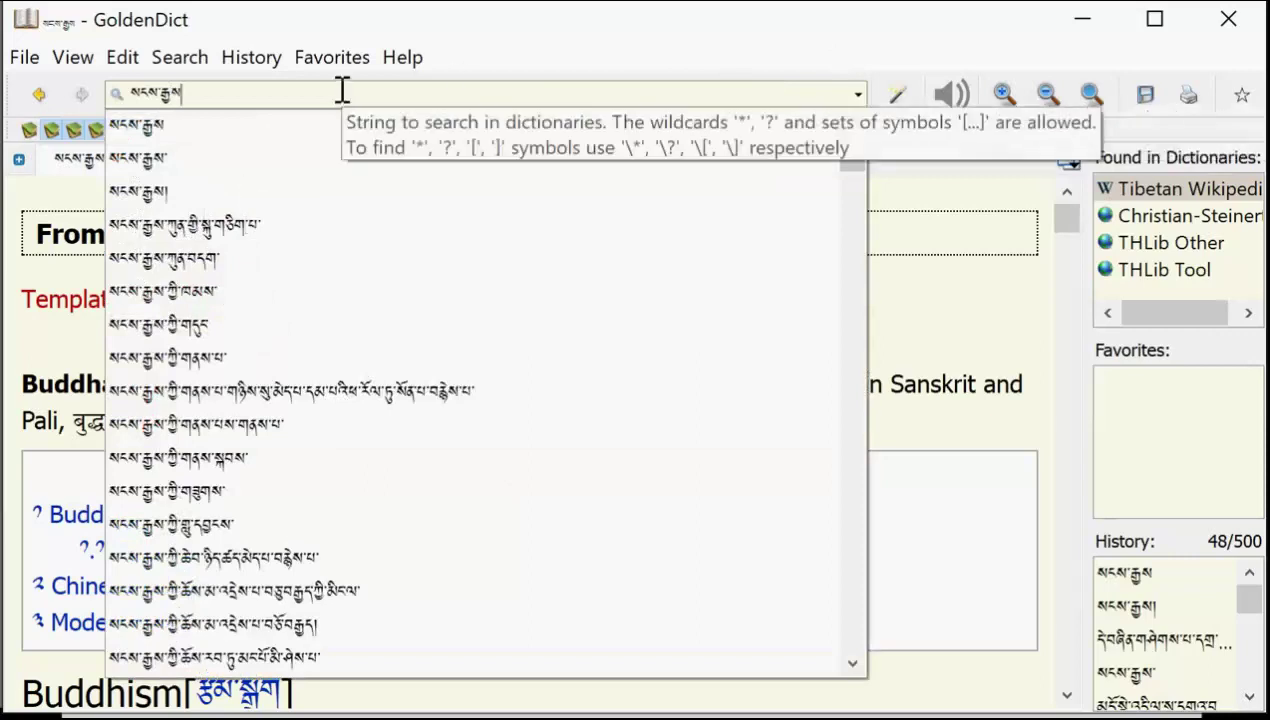
pyautogui.press('Escape')
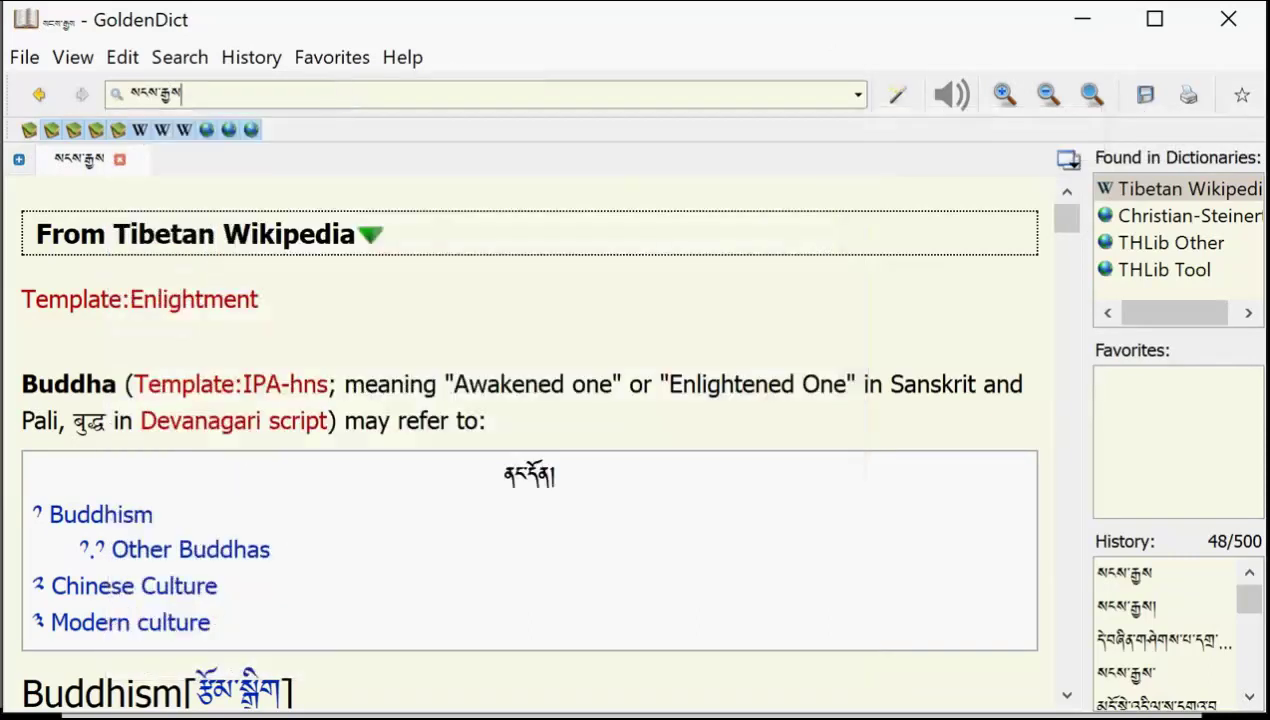
pyautogui.press('Return')
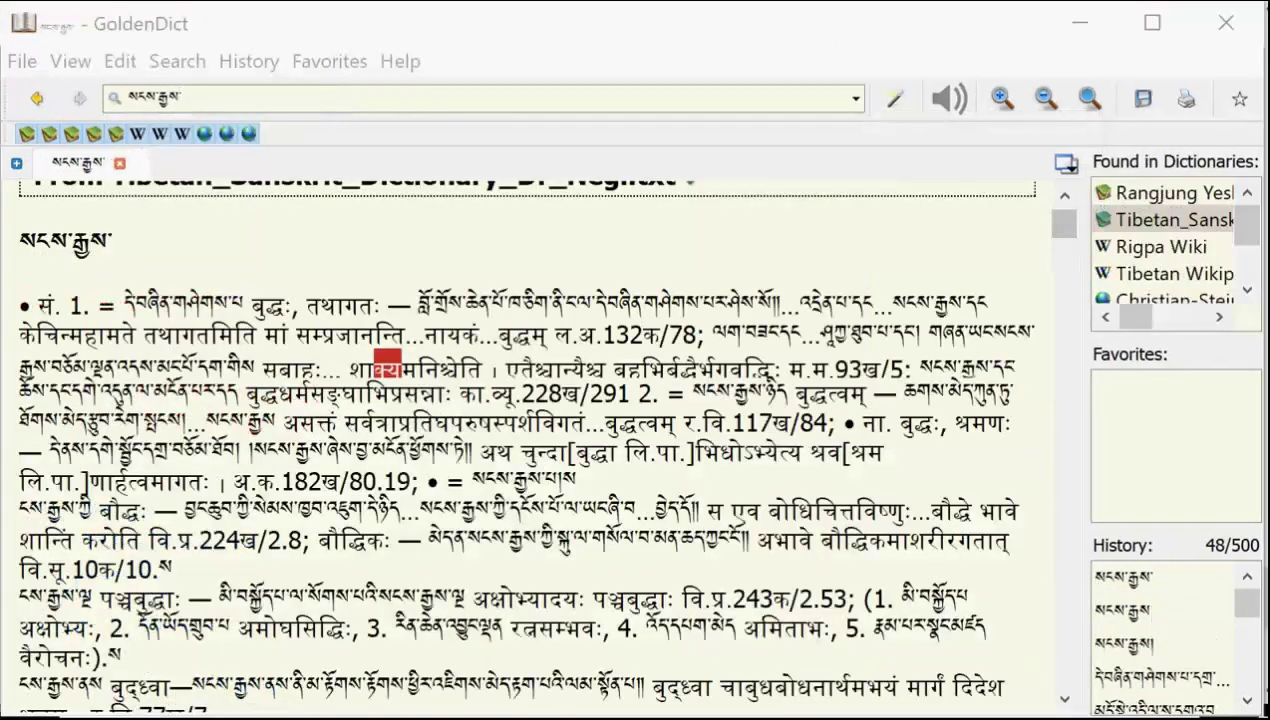
# - Try to edit the end of the main search term by removing its last characters and re-entering ས
pyautogui.click(220, 95)
pyautogui.click(220, 95)
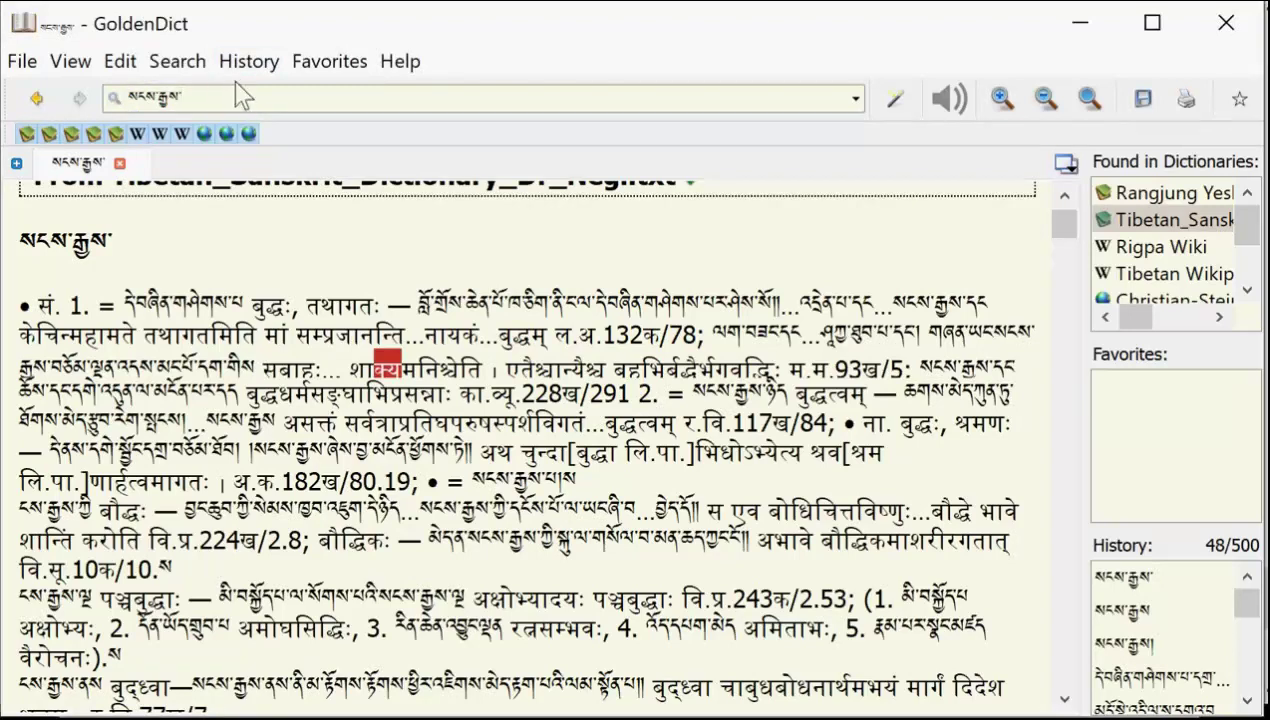
pyautogui.press('BackSpace')
pyautogui.press('BackSpace')
pyautogui.write('ས')
# - Switch to the browser, read the note on Windows users typing Tibetan in GoldenDict, and open the linked Denjong Tib Type page
pyautogui.hotkey('alt', 'Tab')
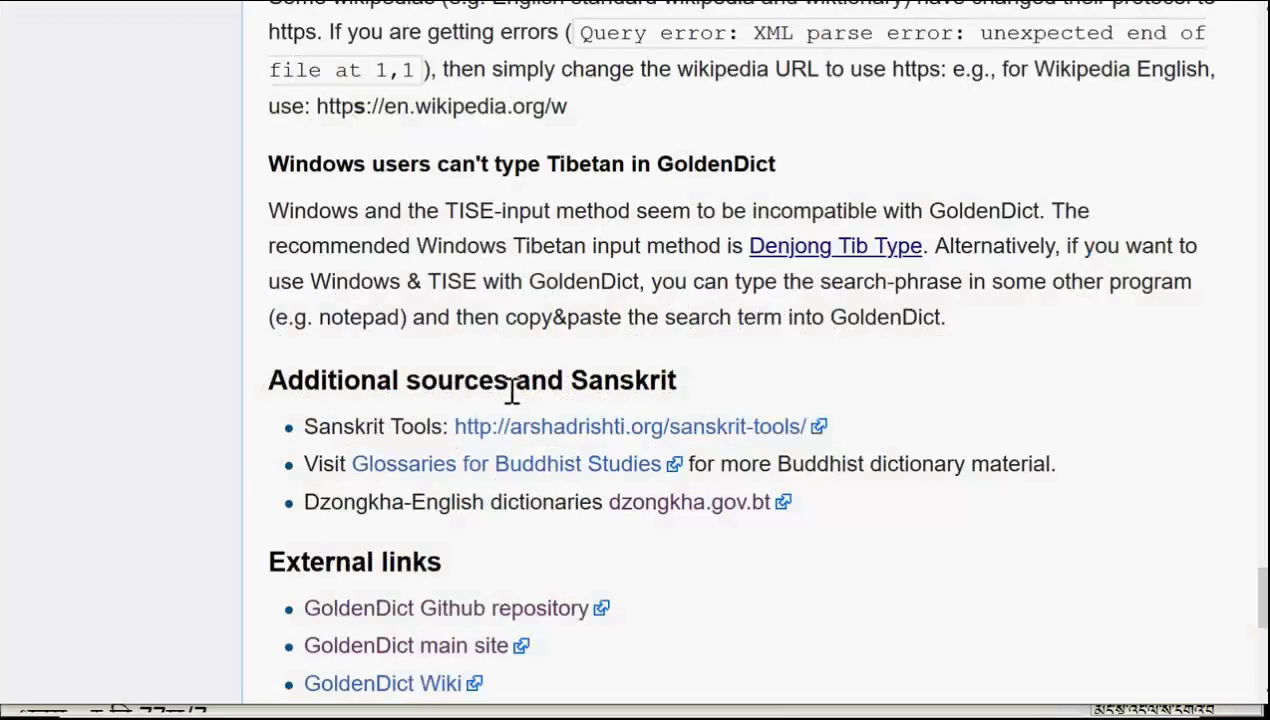
pyautogui.scroll(10, 510, 400)
pyautogui.scroll(4, 700, 380)
pyautogui.scroll(-10, 880, 370)
pyautogui.scroll(-8, 1200, 466)
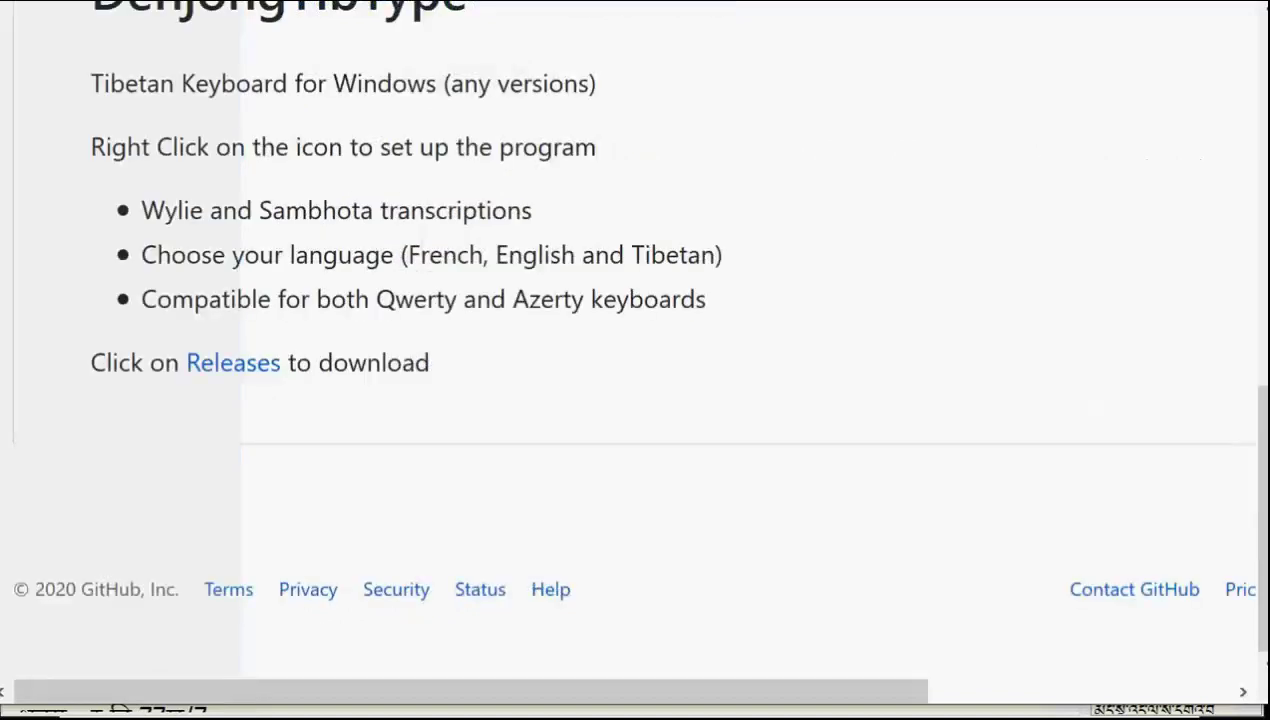
# - Look over the DenjongTibType GitHub page, including its keyboard features and the Releases download link
pyautogui.scroll(8, 581, 462)
pyautogui.scroll(-1, 587, 460)
pyautogui.scroll(-6, 587, 460)
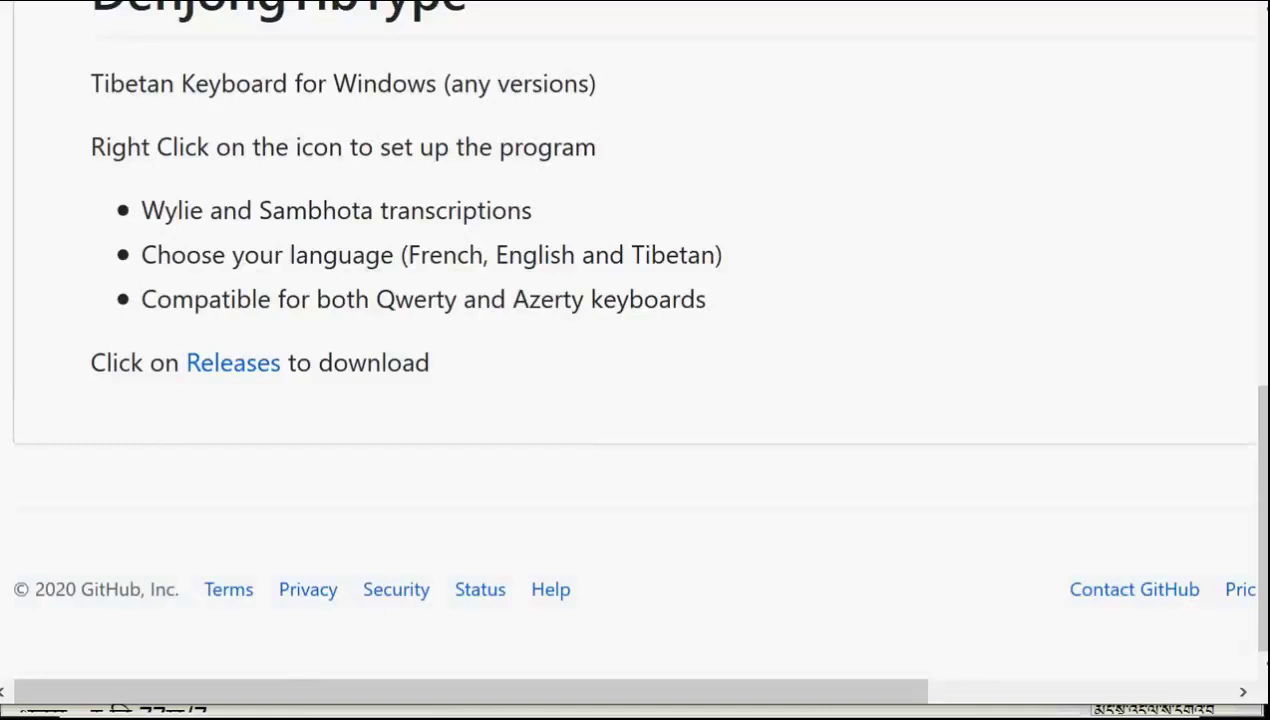
# - Switch to the Applications folder in File Explorer, examine Denjong_TibType-1.1.0.exe, and minimize the folder window
pyautogui.hotkey('alt', 'Tab')
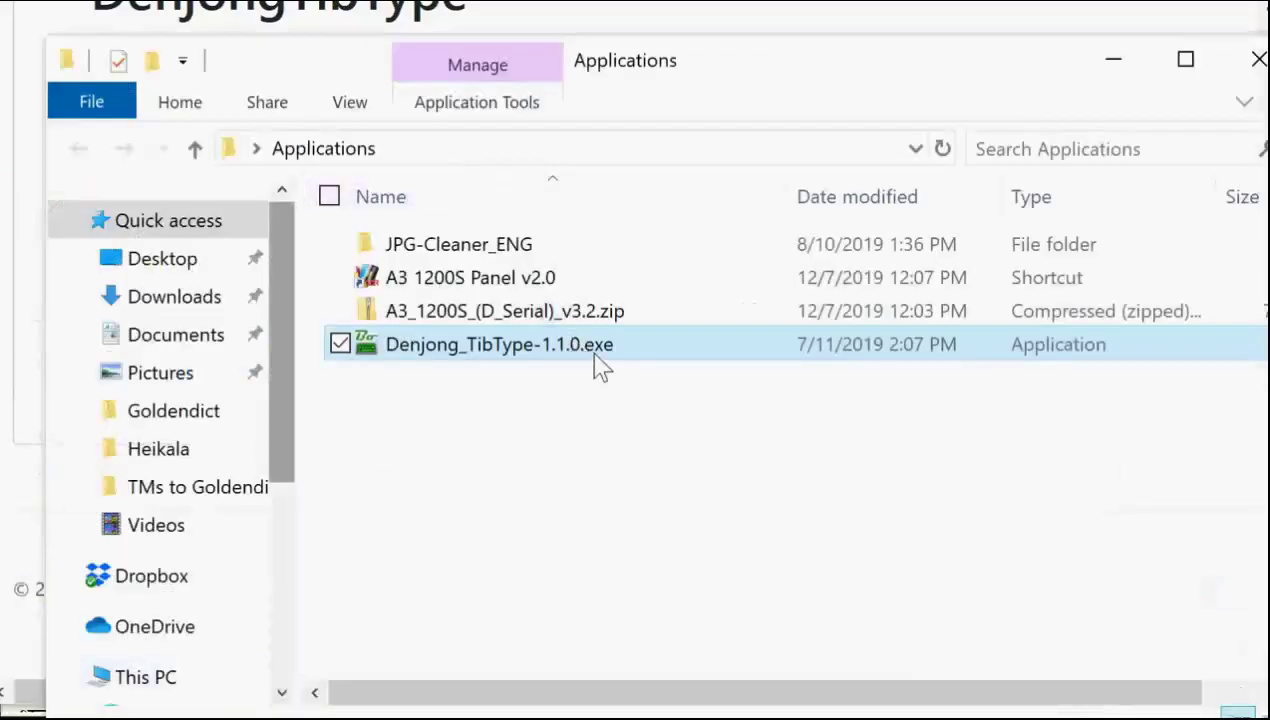
pyautogui.moveTo(612, 360)
pyautogui.moveTo(460, 369)
pyautogui.click(1115, 62)
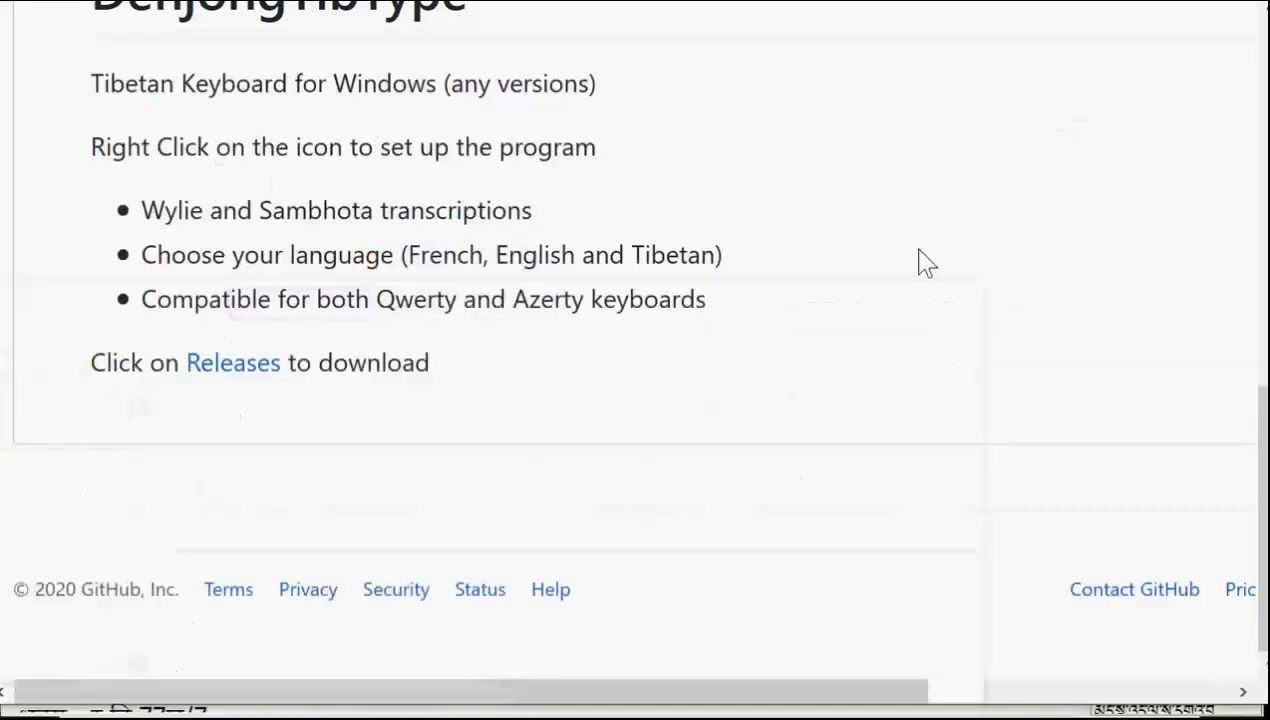
# - Return from the browser to GoldenDict and clear the text highlight in the Tibetan-Sanskrit entry for སངས་རྒྱས་
pyautogui.scroll(10, 866, 453)
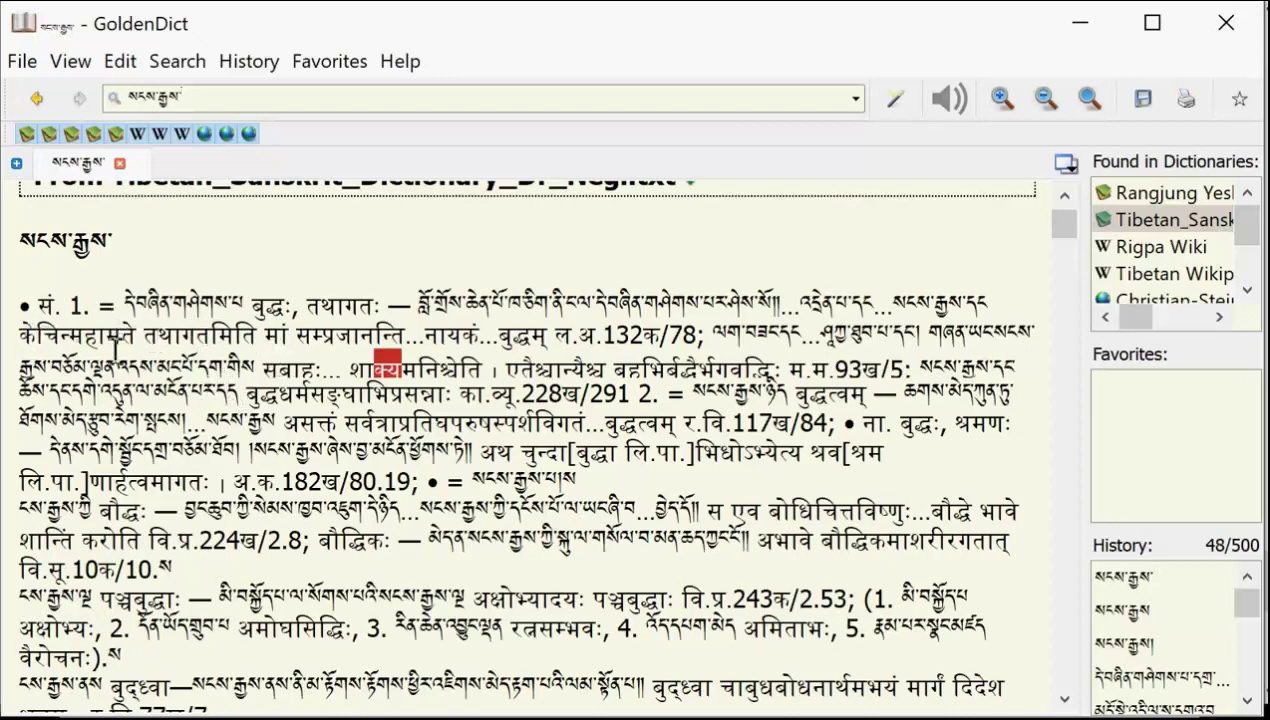
pyautogui.moveTo(18, 333)
pyautogui.mouseDown()
pyautogui.moveTo(340, 334)
pyautogui.moveTo(22, 344)
pyautogui.mouseUp()
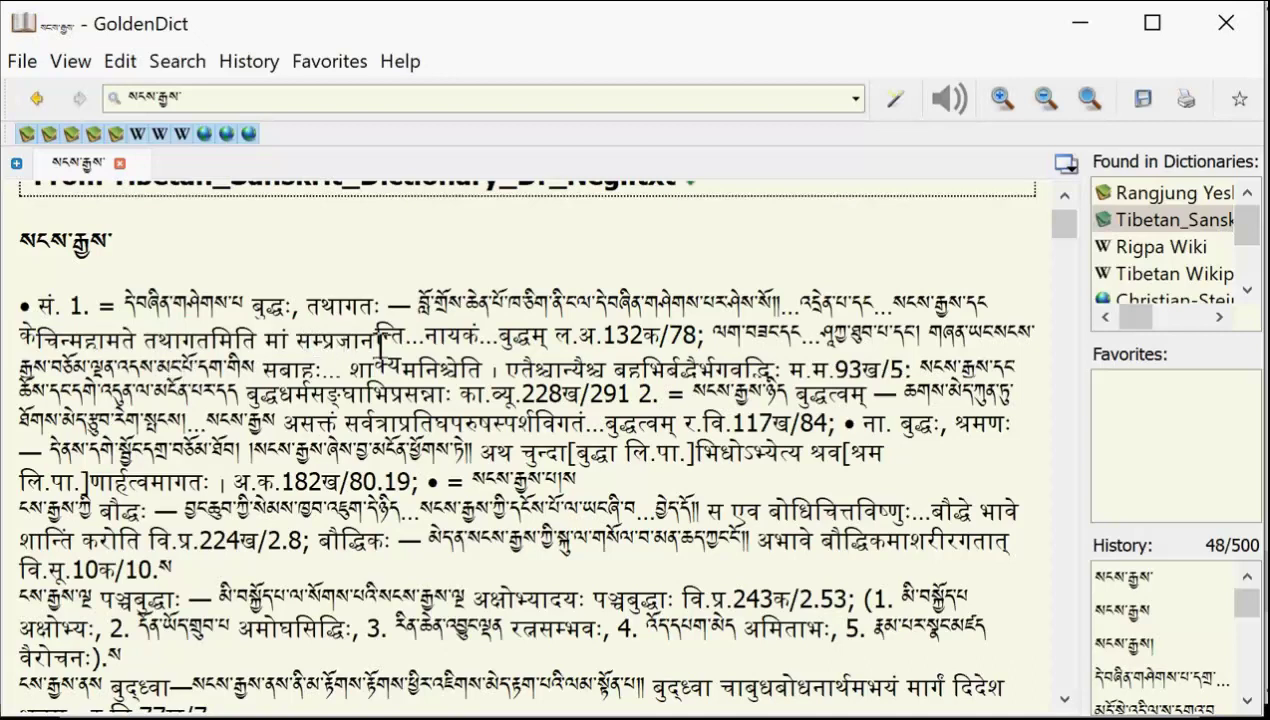